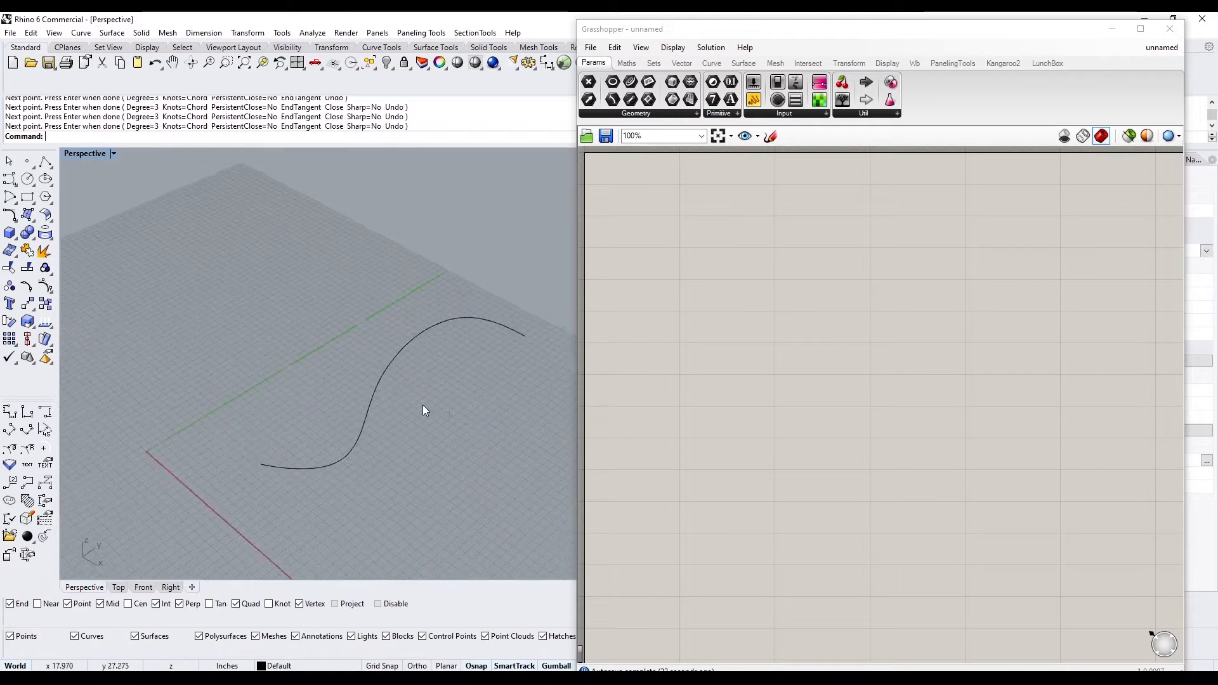
# - Reference the drawn S-shaped curve in a new Curve parameter and hide the original curve in the Rhino viewport
pyautogui.doubleClick(650, 299)
pyautogui.write('cur')
pyautogui.click(619, 251)
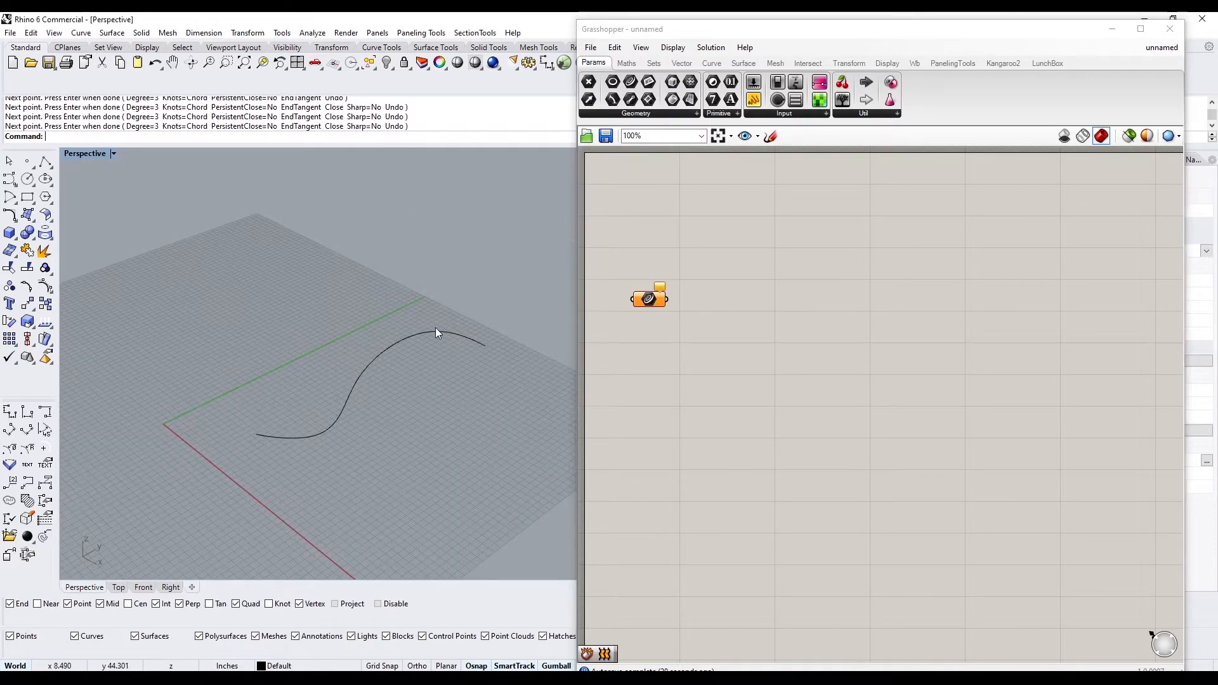
pyautogui.click(436, 327)
pyautogui.rightClick(649, 297)
pyautogui.click(717, 473)
pyautogui.hotkey('alt', 'Tab')
pyautogui.hotkey('alt', 'Tab')
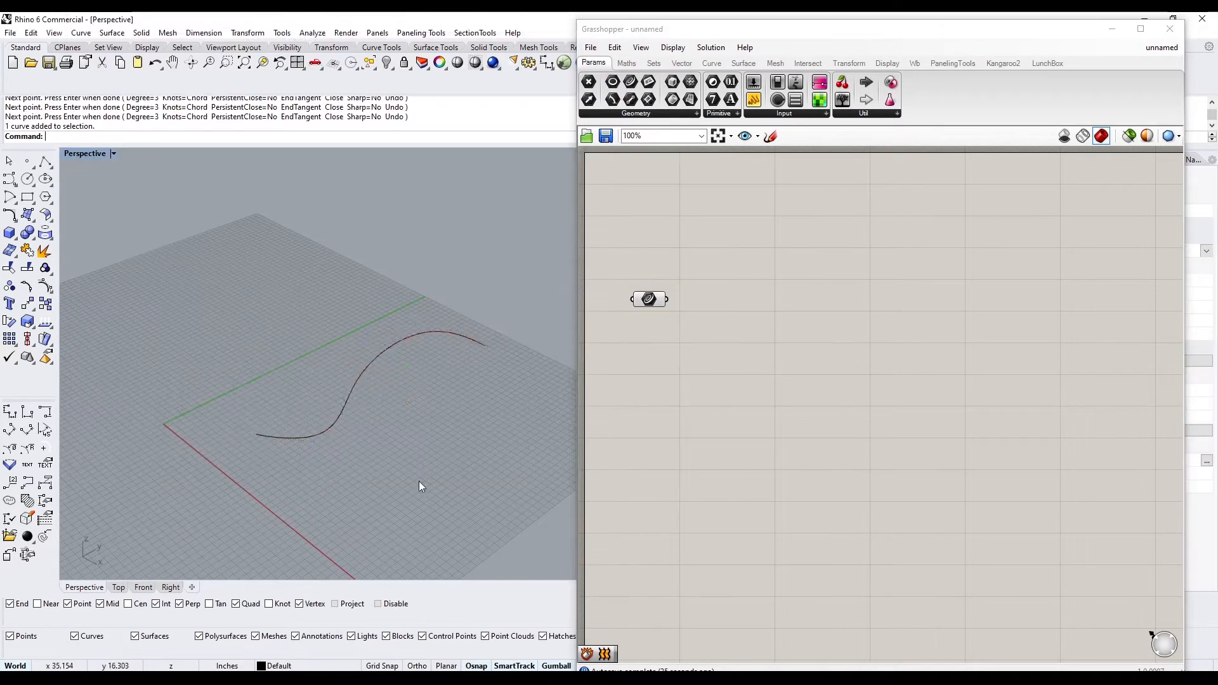
pyautogui.click(348, 413)
pyautogui.hotkey('ctrl', 'h')
# - Add a Divide Curve component and feed the referenced curve into its Curve input
pyautogui.doubleClick(730, 321)
pyautogui.write('div')
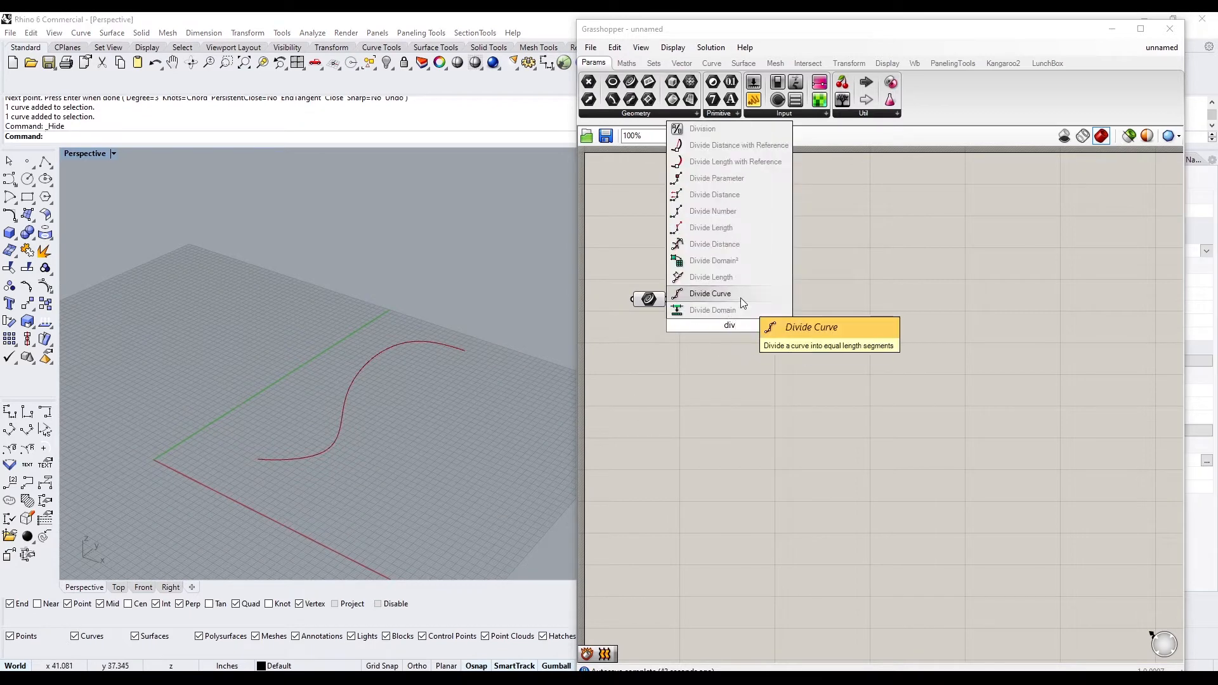
pyautogui.click(736, 294)
pyautogui.moveTo(668, 299); pyautogui.dragTo(746, 303)
pyautogui.moveTo(735, 334); pyautogui.dragTo(844, 378)
# - Create a number slider with value 20, wire it to the Count of Divide Curve and place it beneath the Curve parameter
pyautogui.doubleClick(721, 368)
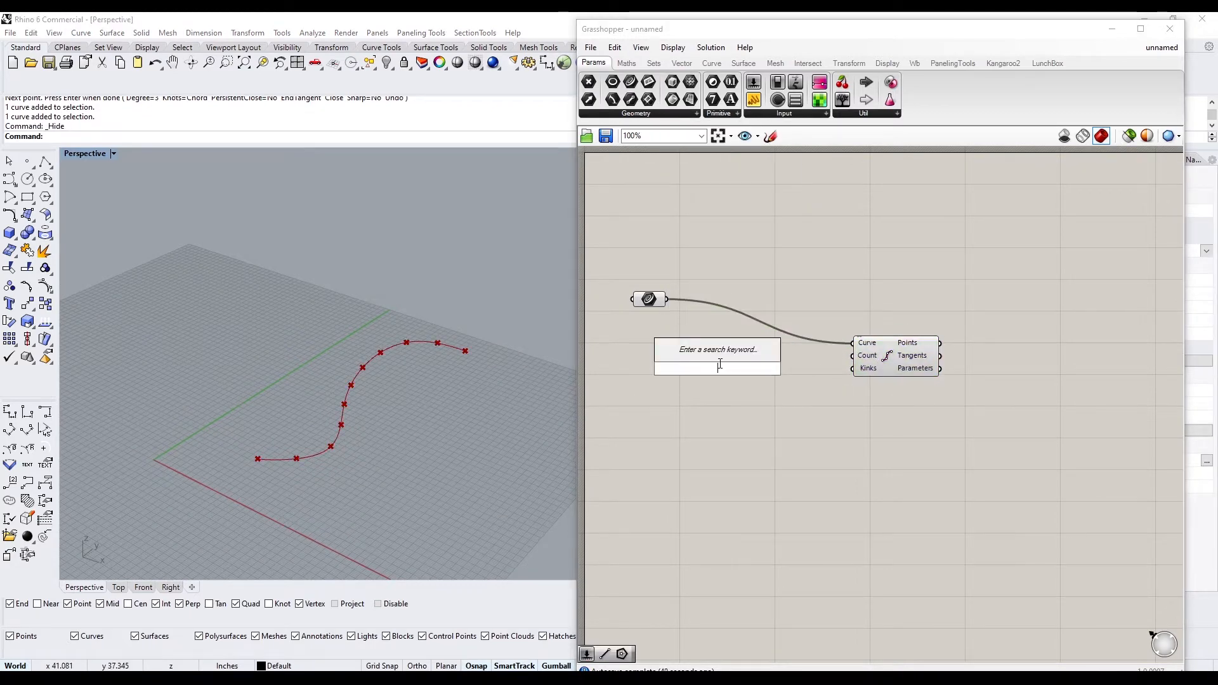
pyautogui.write('20')
pyautogui.press('Return')
pyautogui.moveTo(685, 371); pyautogui.dragTo(702, 350)
pyautogui.scroll(-1, 702, 350)
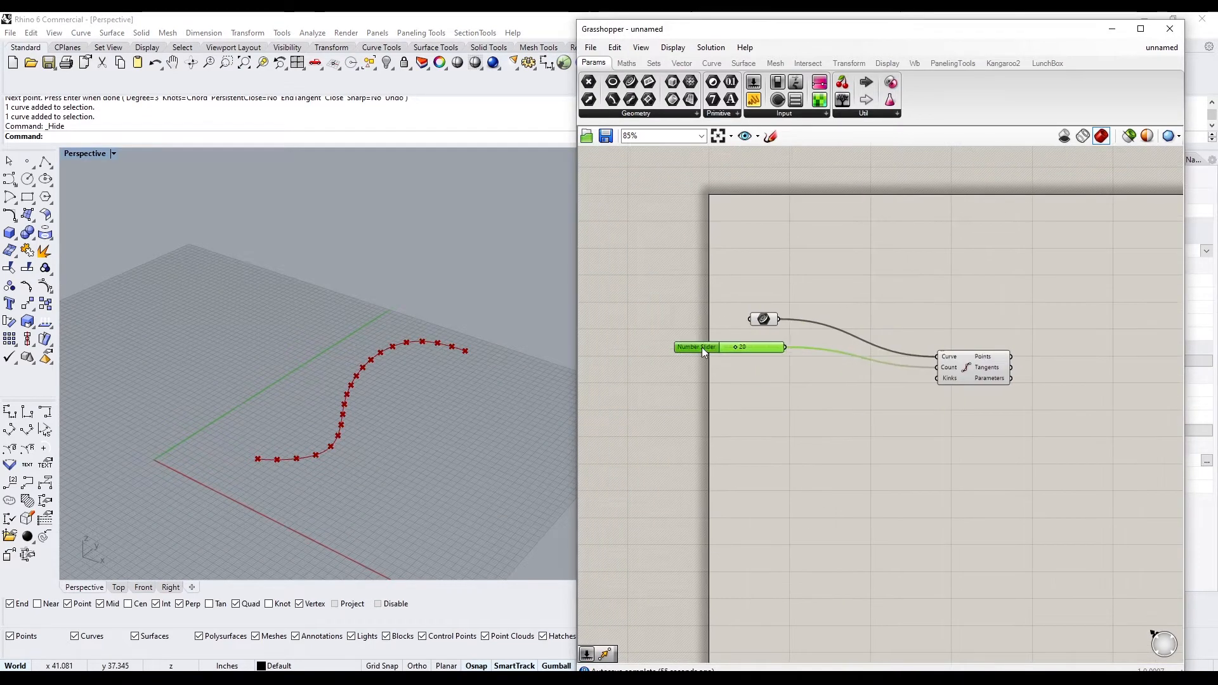
pyautogui.click(920, 261)
# - Add a Move component beside Divide Curve
pyautogui.scroll(2, 920, 261)
pyautogui.doubleClick(952, 321)
pyautogui.write('move')
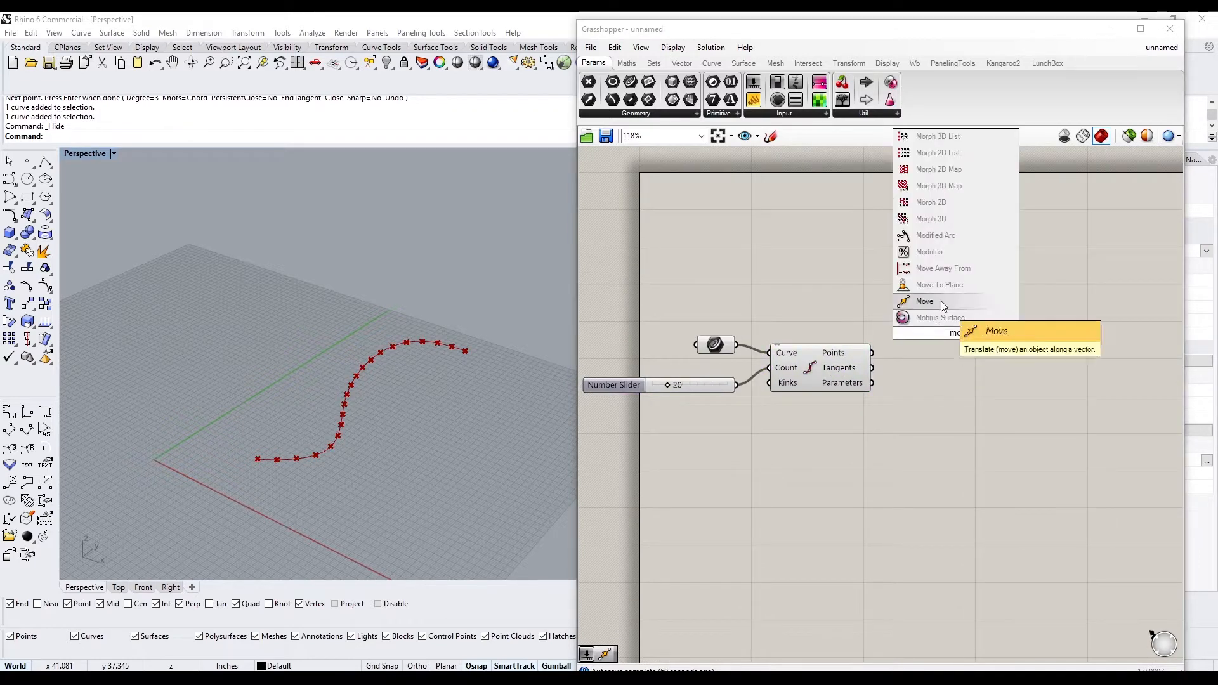
pyautogui.click(937, 325)
# - Add a Unit Z vector feeding the Motion of Move, and connect the division points to its Geometry input
pyautogui.doubleClick(987, 373)
pyautogui.write('unit z')
pyautogui.click(940, 349)
pyautogui.moveTo(1058, 354); pyautogui.dragTo(1092, 357)
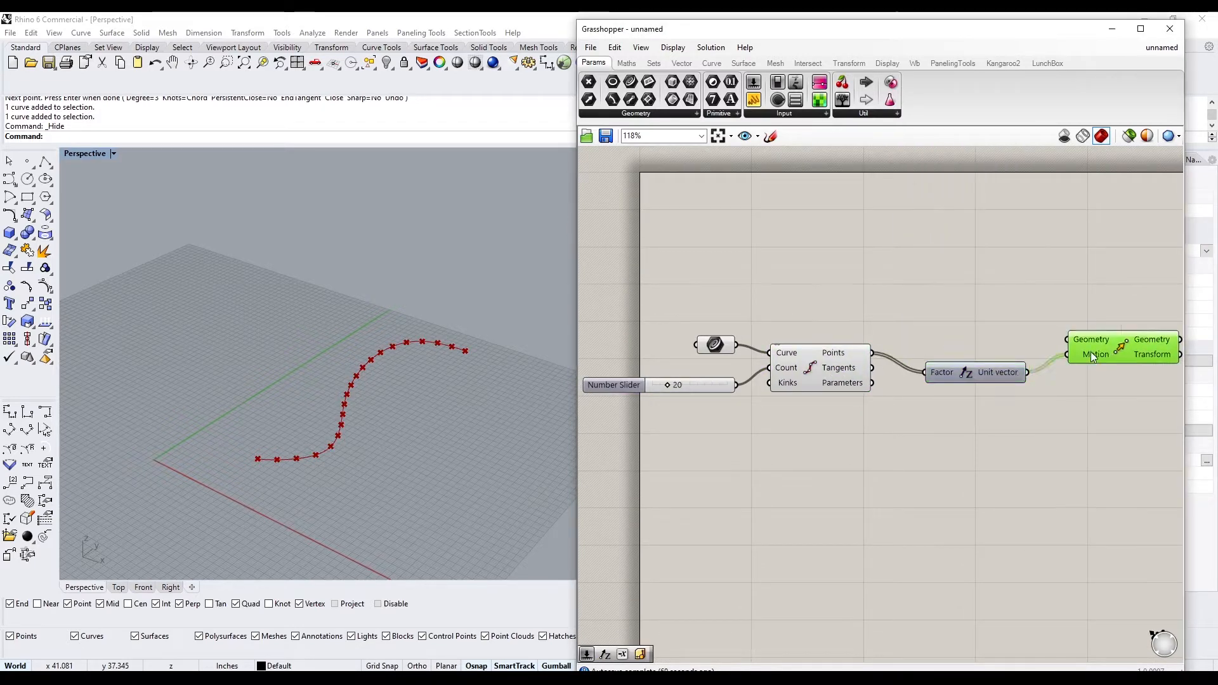
pyautogui.moveTo(994, 349); pyautogui.dragTo(1070, 340)
pyautogui.moveTo(977, 374); pyautogui.dragTo(1008, 398)
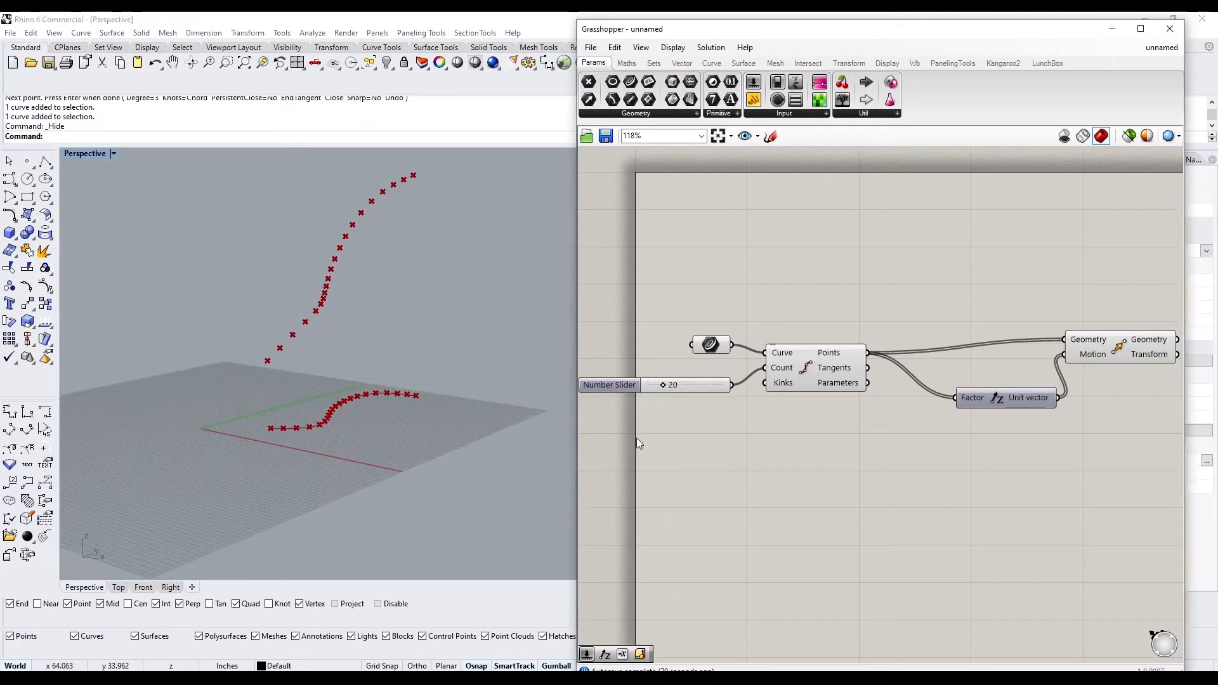
# - Duplicate the number slider, wire the copy to the Factor of Unit Z and set it to 10
pyautogui.doubleClick(714, 466)
pyautogui.click(623, 385)
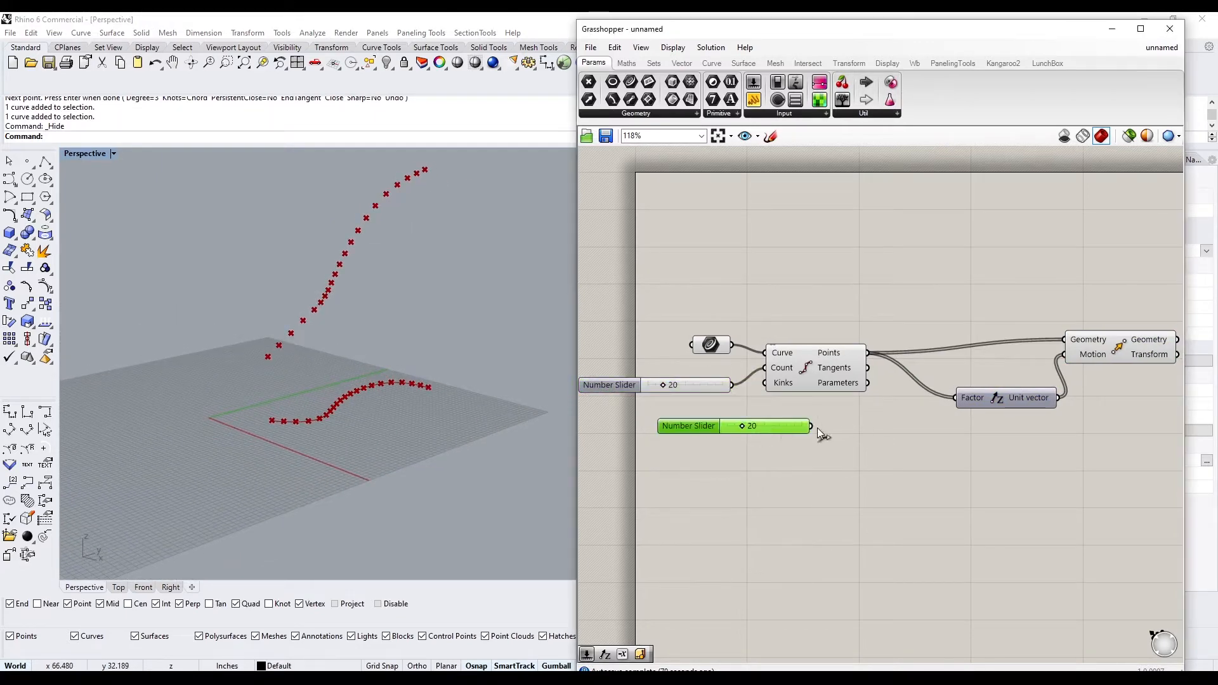
pyautogui.moveTo(818, 428); pyautogui.dragTo(955, 398)
pyautogui.scroll(4, 711, 442)
pyautogui.moveTo(768, 414); pyautogui.dragTo(753, 416)
pyautogui.moveTo(406, 406); pyautogui.dragTo(406, 435, button='right')
pyautogui.scroll(-5, 622, 433)
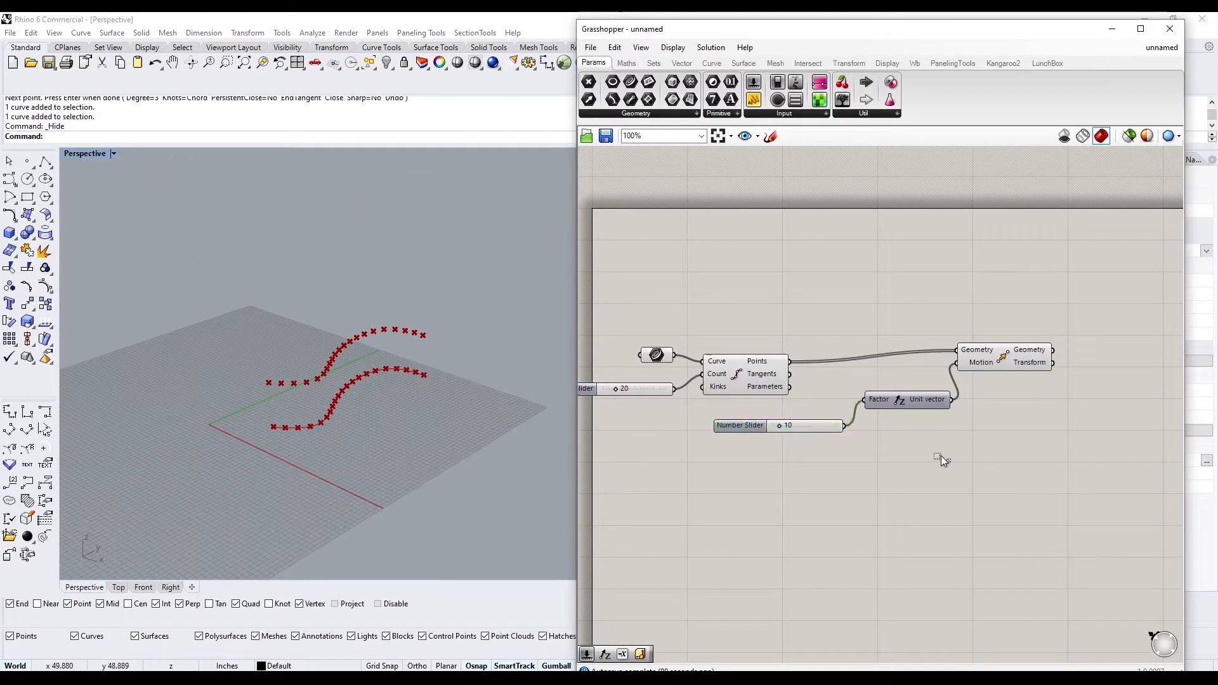
# - Arrange the definition compactly, with Unit Z below Divide Curve, Move beside them and the two sliders lined up with their inputs
pyautogui.moveTo(942, 455); pyautogui.dragTo(825, 395)
pyautogui.moveTo(900, 400); pyautogui.dragTo(752, 449)
pyautogui.moveTo(1000, 357); pyautogui.dragTo(859, 391)
pyautogui.moveTo(793, 424); pyautogui.dragTo(880, 425, button='right')
pyautogui.moveTo(867, 448); pyautogui.dragTo(852, 413)
pyautogui.moveTo(730, 432); pyautogui.dragTo(889, 464, button='right')
pyautogui.click(830, 420)
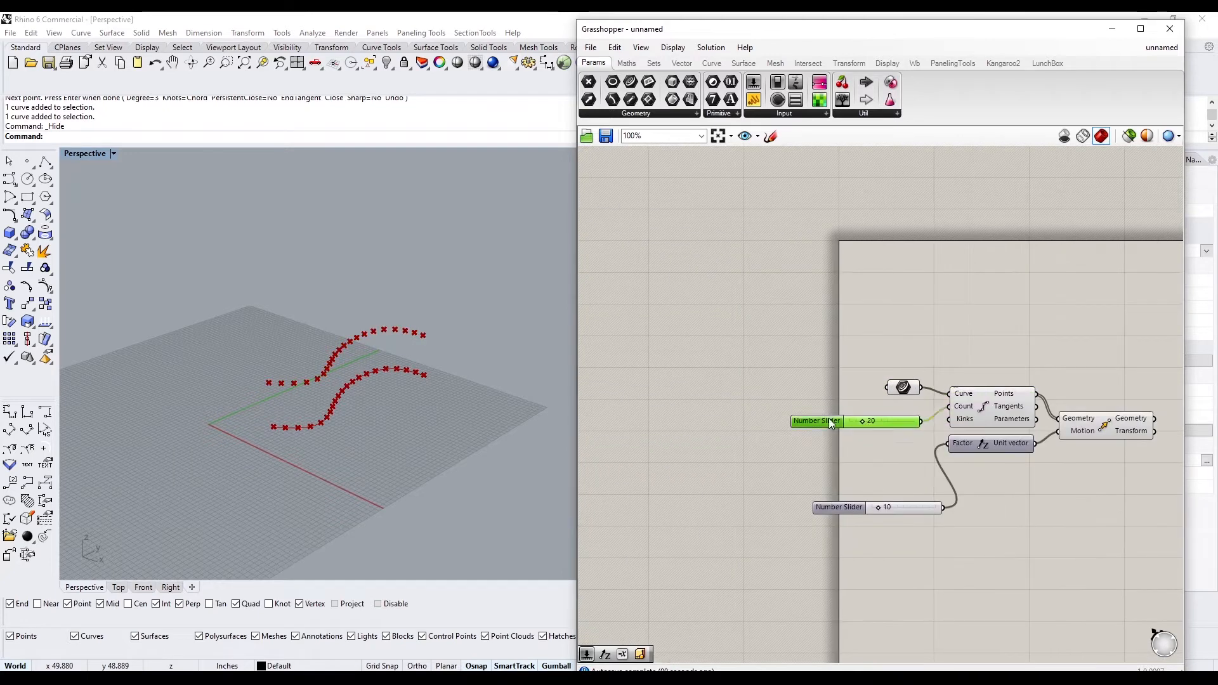
pyautogui.moveTo(839, 506); pyautogui.dragTo(820, 441)
pyautogui.scroll(-3, 757, 429)
pyautogui.hotkey('ctrl', 'a')
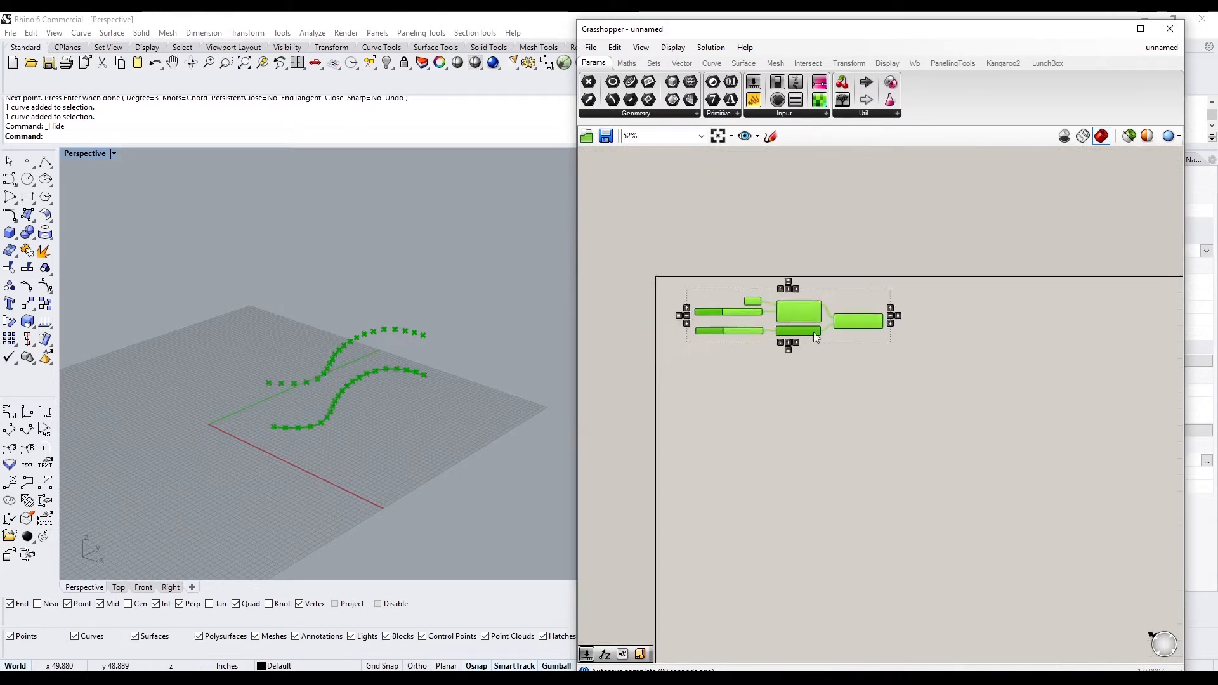
pyautogui.click(859, 455)
# - Add a Point On Curve component fed by the referenced curve, set it to 0.547 and place it above Divide Curve
pyautogui.scroll(4, 859, 456)
pyautogui.scroll(-3, 858, 456)
pyautogui.doubleClick(904, 412)
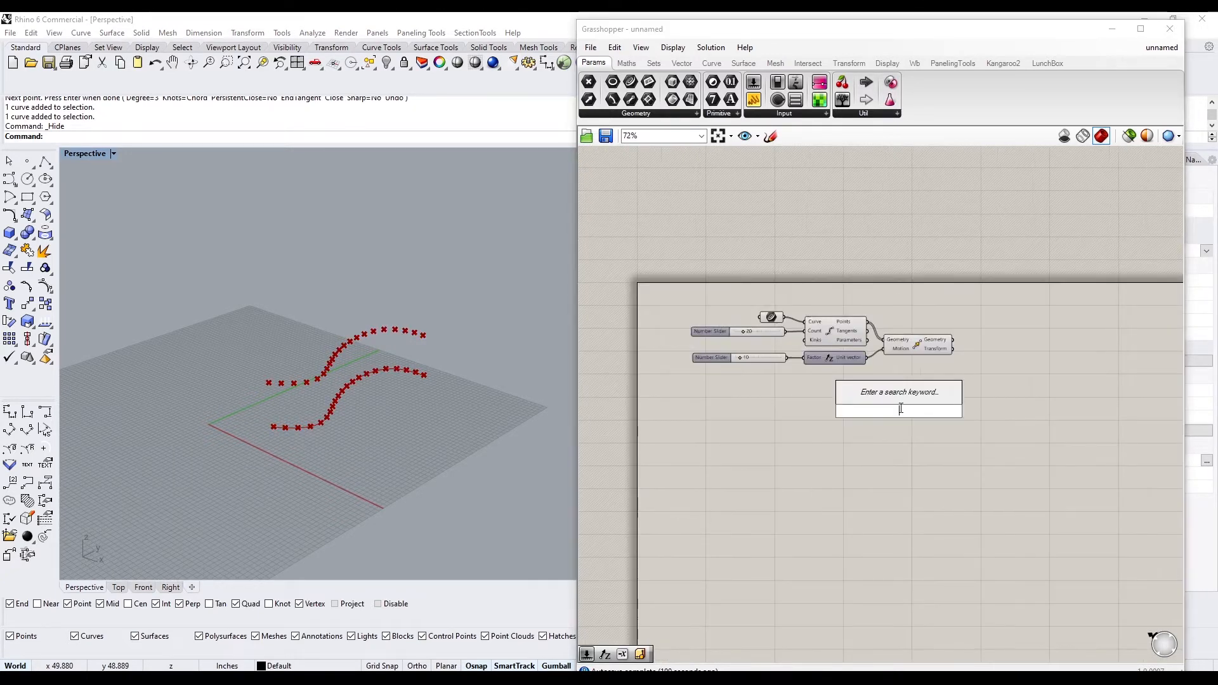
pyautogui.write('pointoncu')
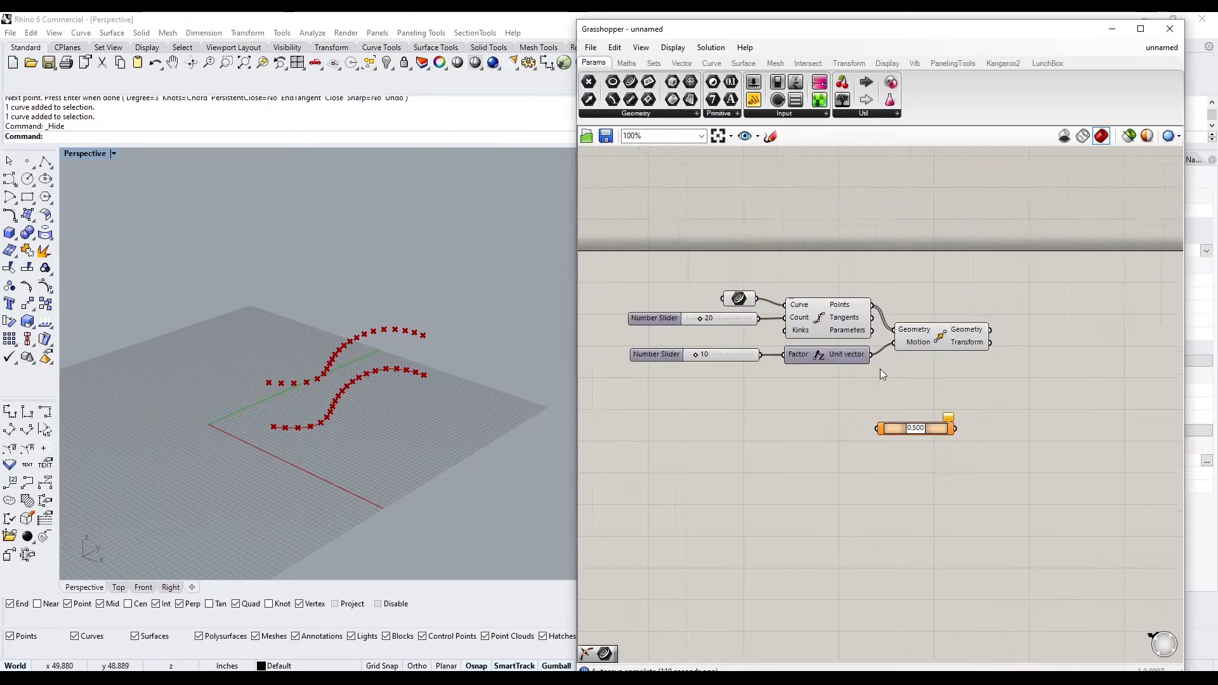
pyautogui.moveTo(881, 368); pyautogui.dragTo(799, 361)
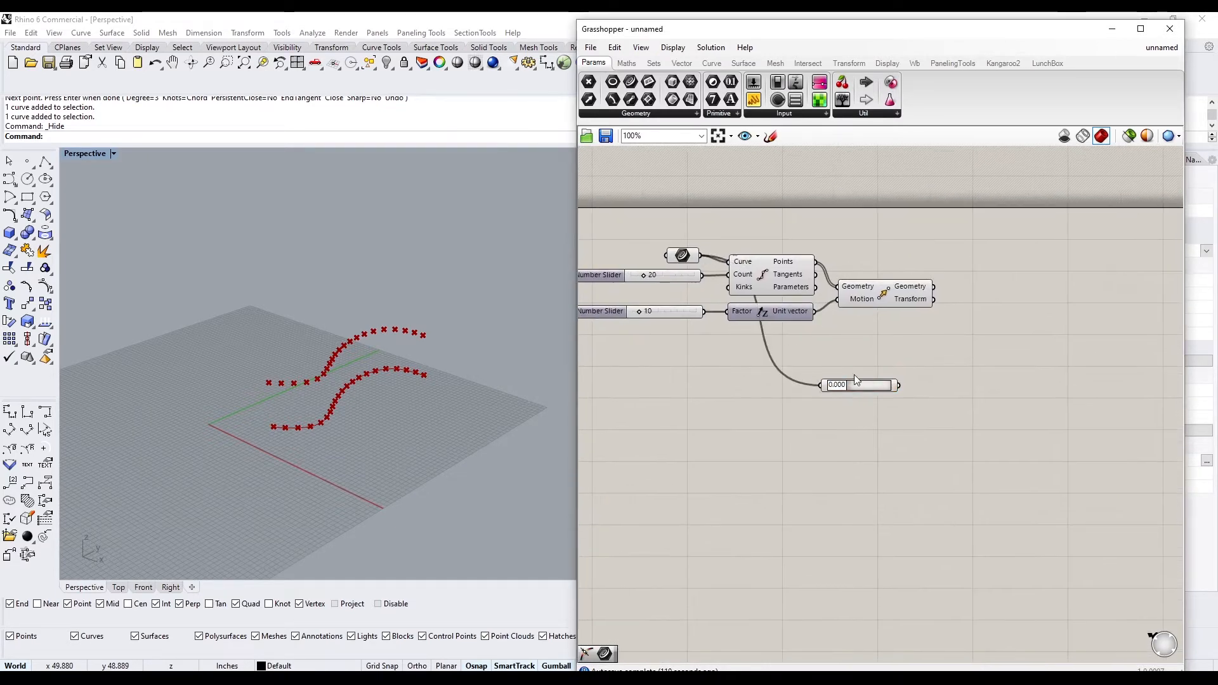
pyautogui.moveTo(826, 274); pyautogui.dragTo(806, 235)
pyautogui.scroll(2, 873, 248)
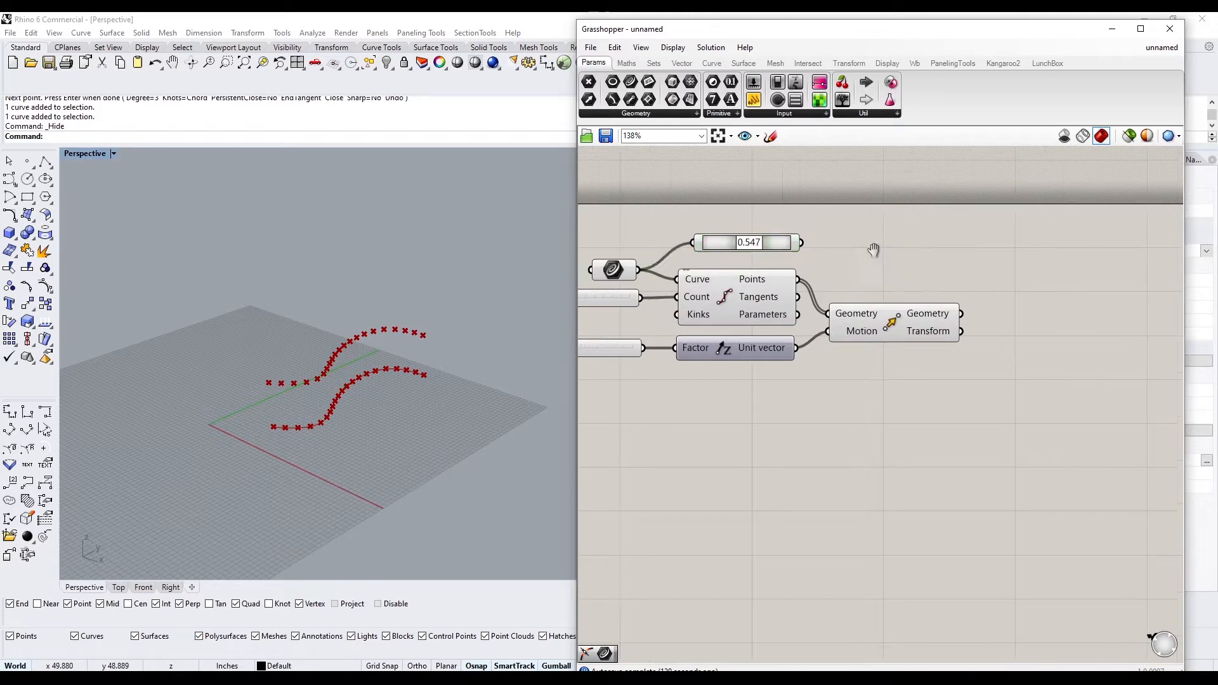
# - Add a Line component running from the Point On Curve output to the division points
pyautogui.doubleClick(867, 244)
pyautogui.write('point')
pyautogui.press('BackSpace')
pyautogui.press('BackSpace')
pyautogui.press('BackSpace')
pyautogui.press('BackSpace')
pyautogui.press('BackSpace')
pyautogui.write('line')
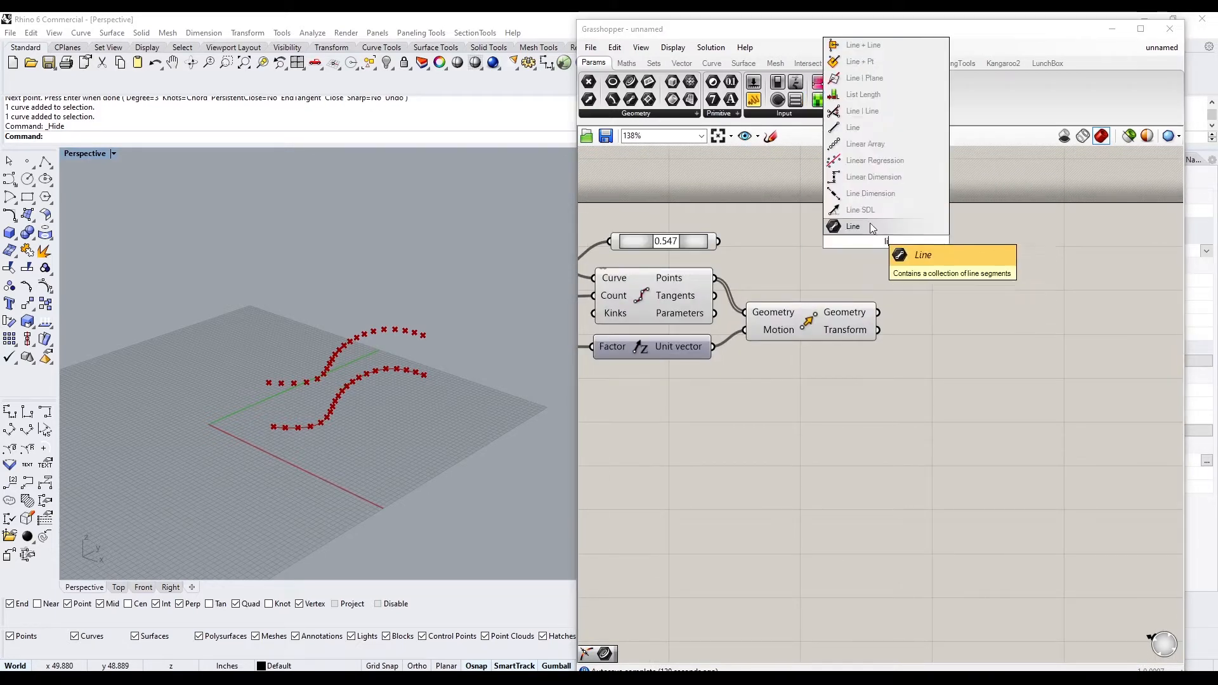
pyautogui.click(870, 226)
pyautogui.moveTo(718, 249); pyautogui.dragTo(797, 304, button='right')
pyautogui.moveTo(793, 334); pyautogui.dragTo(909, 306)
pyautogui.scroll(-1, 857, 298)
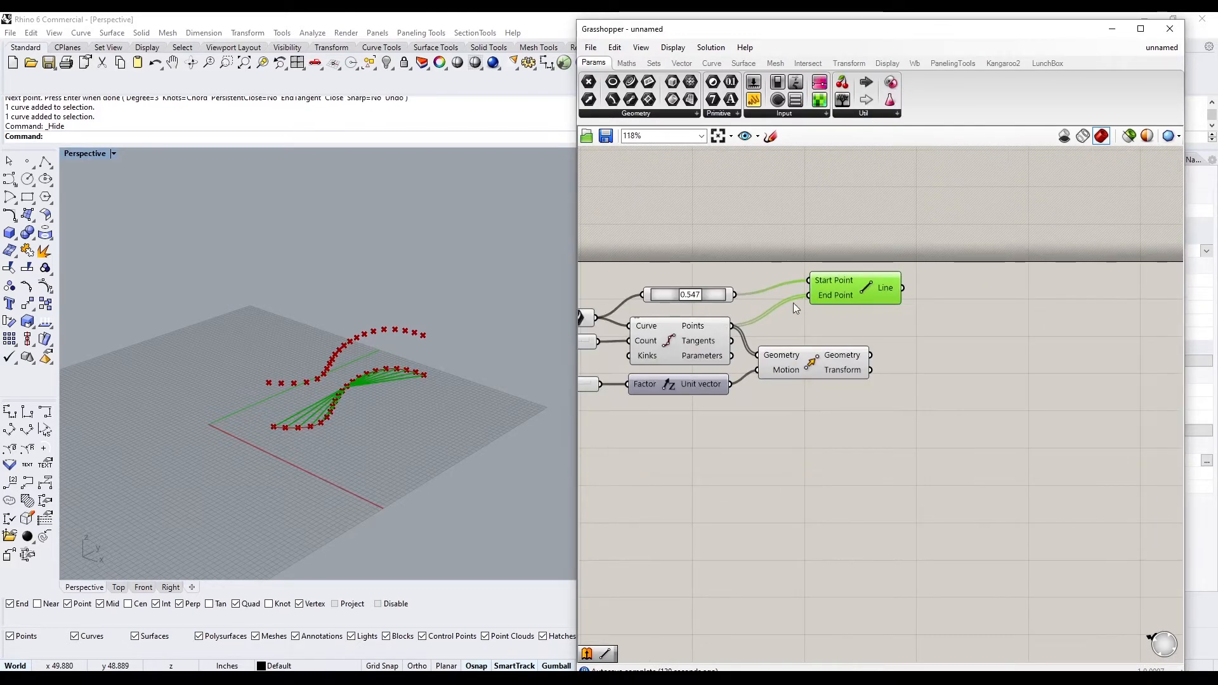
# - Add a curve Length component to measure the lines between the reference point and the division points
pyautogui.scroll(3, 793, 303)
pyautogui.scroll(-2, 820, 311)
pyautogui.doubleClick(937, 285)
pyautogui.write('length')
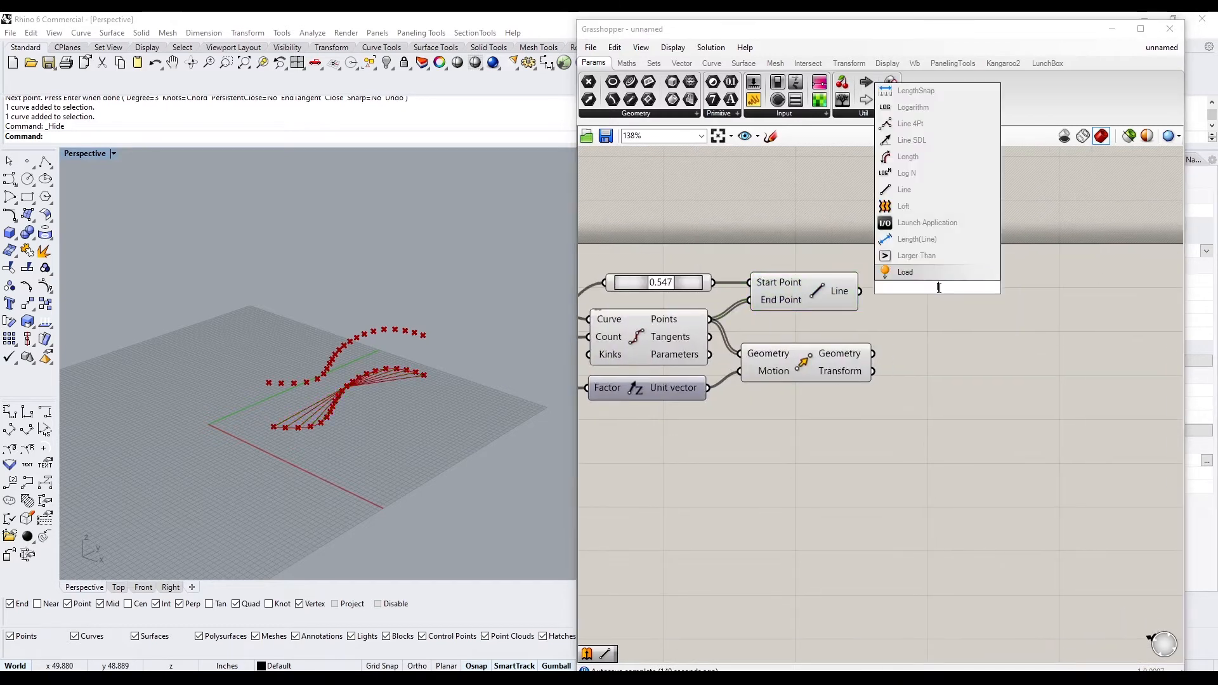
pyautogui.press('Return')
# - Add a Remap Numbers component and feed the line lengths into its Value input
pyautogui.doubleClick(1031, 286)
pyautogui.write('remap')
pyautogui.press('Return')
pyautogui.scroll(-2, 952, 298)
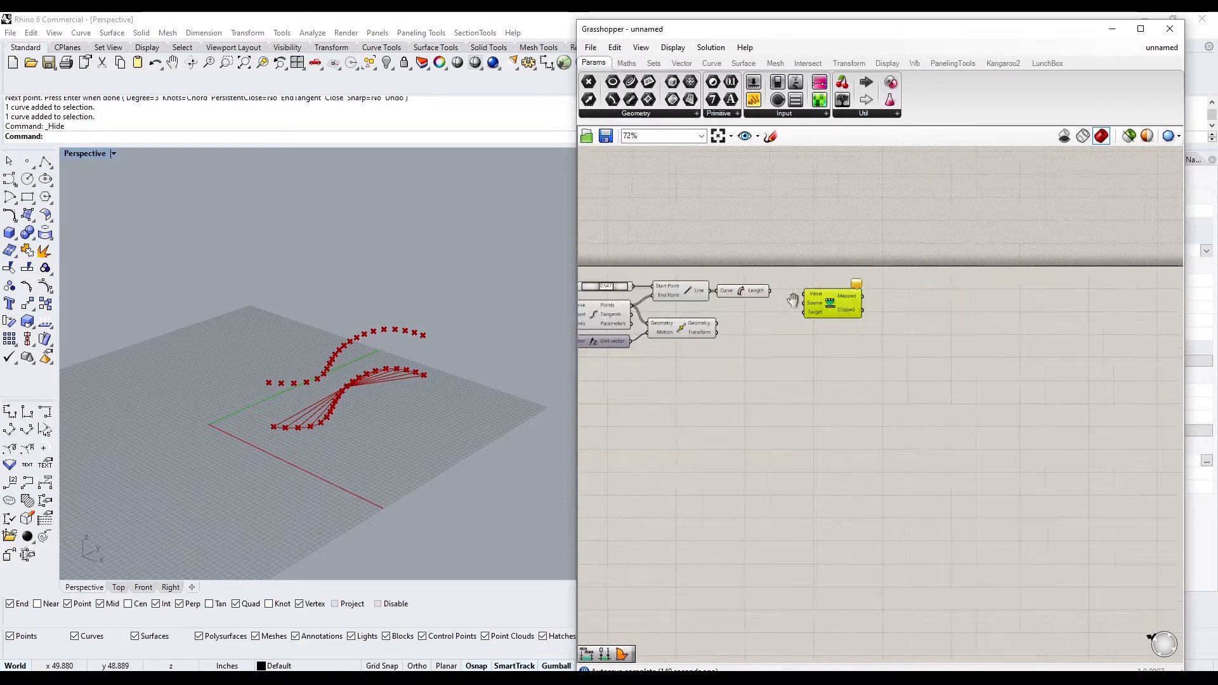
pyautogui.moveTo(793, 444); pyautogui.dragTo(863, 451, button='right')
pyautogui.moveTo(755, 286); pyautogui.dragTo(864, 308)
# - Add a Bounds component for the line lengths and connect its Domain to the Source of Remap Numbers
pyautogui.doubleClick(770, 330)
pyautogui.write('bounds')
pyautogui.press('Return')
pyautogui.moveTo(901, 313); pyautogui.dragTo(923, 304)
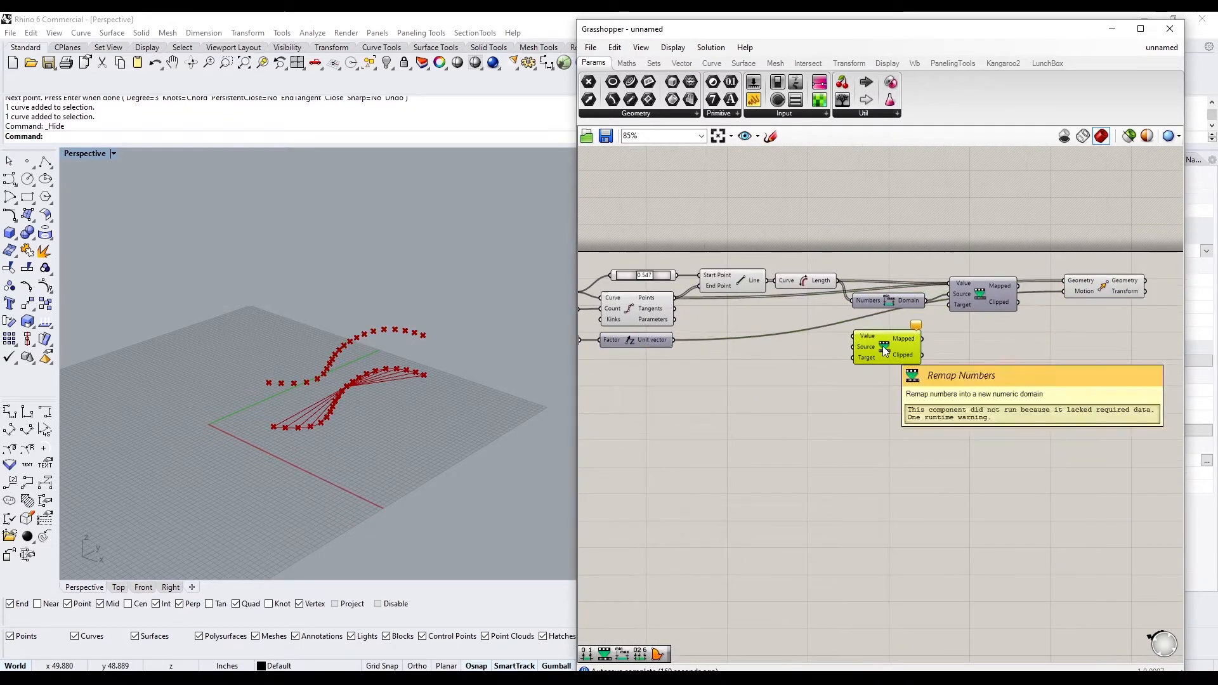
# - Add a Construct Domain component feeding the Target of Remap Numbers, and move the Move component out of the way
pyautogui.doubleClick(883, 337)
pyautogui.write('const')
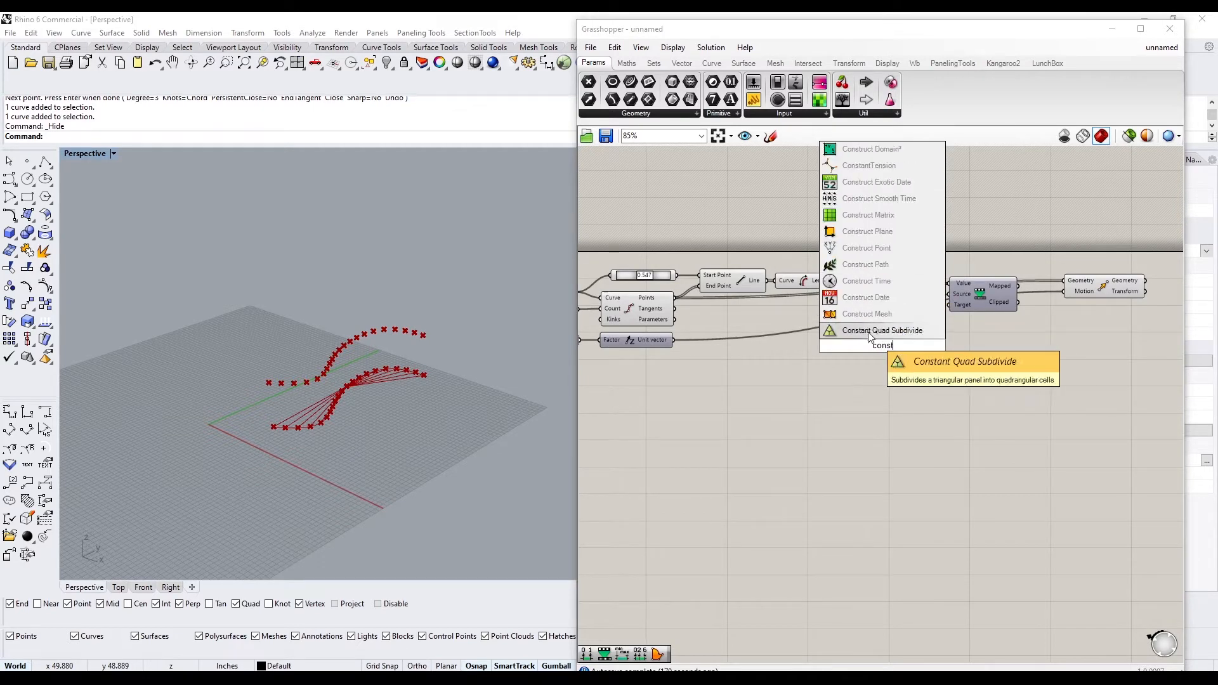
pyautogui.click(852, 185)
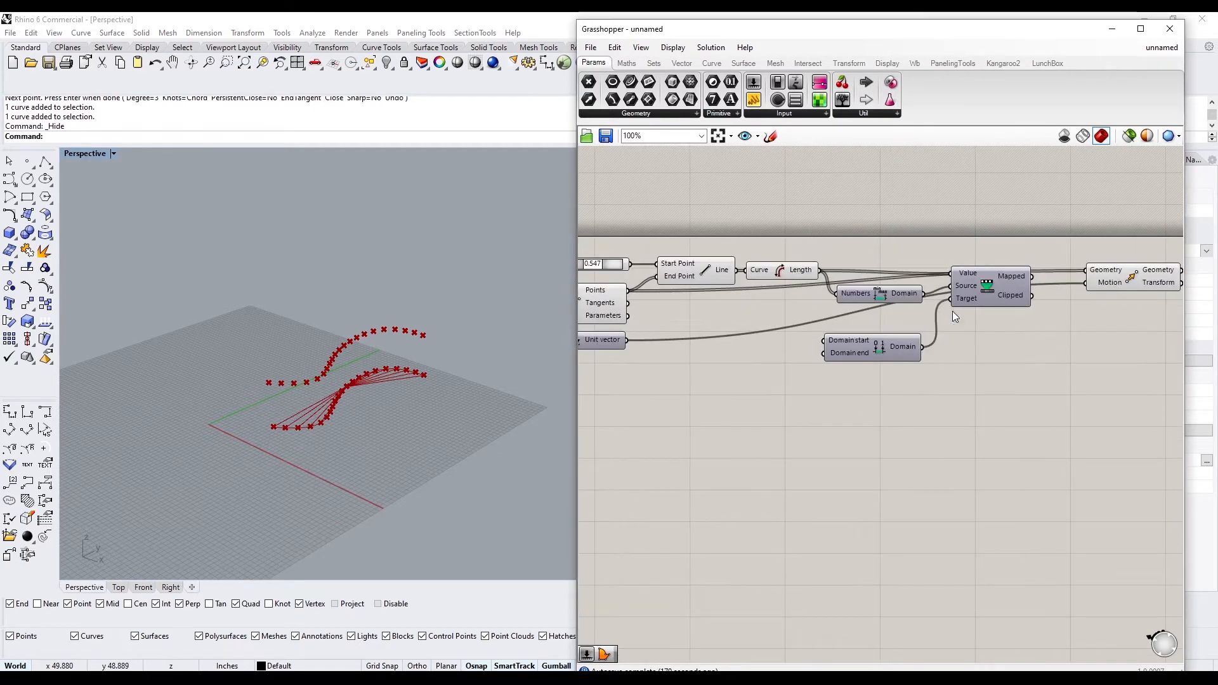
pyautogui.moveTo(1072, 299); pyautogui.dragTo(1022, 419)
# - Create two number slider copies, set to 0 and 10, and wire them to Domain start and Domain end
pyautogui.moveTo(771, 387); pyautogui.dragTo(924, 359, button='right')
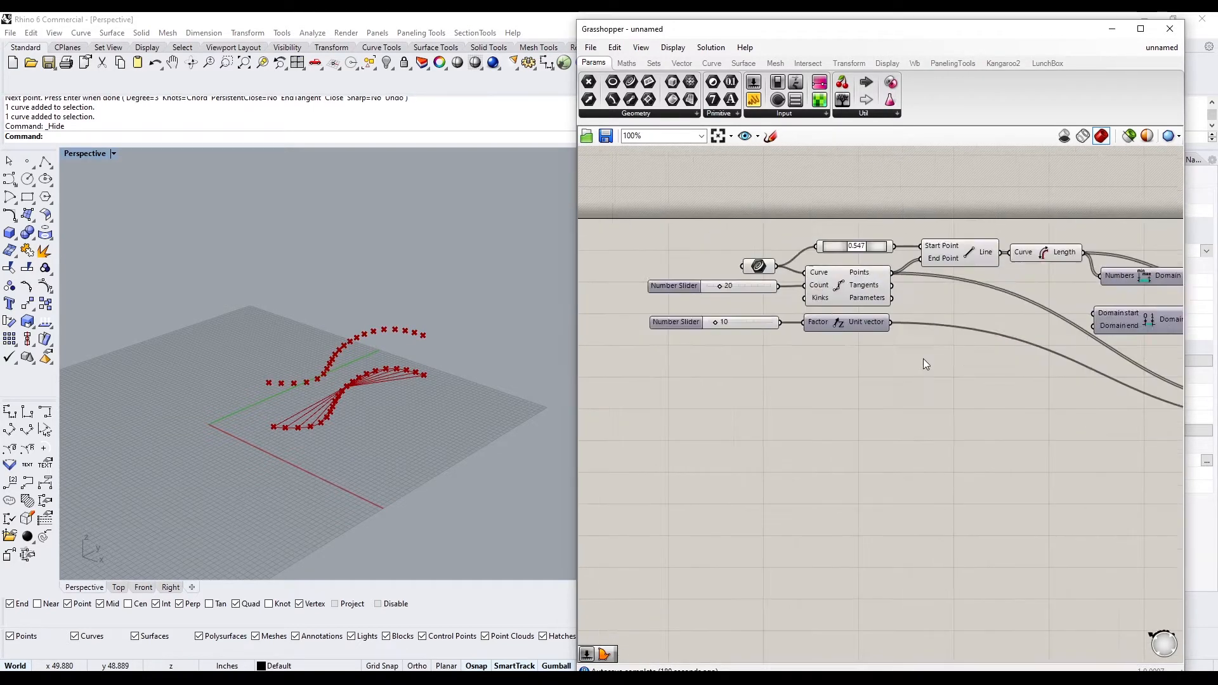
pyautogui.write('0')
pyautogui.press('Return')
pyautogui.scroll(3, 874, 374)
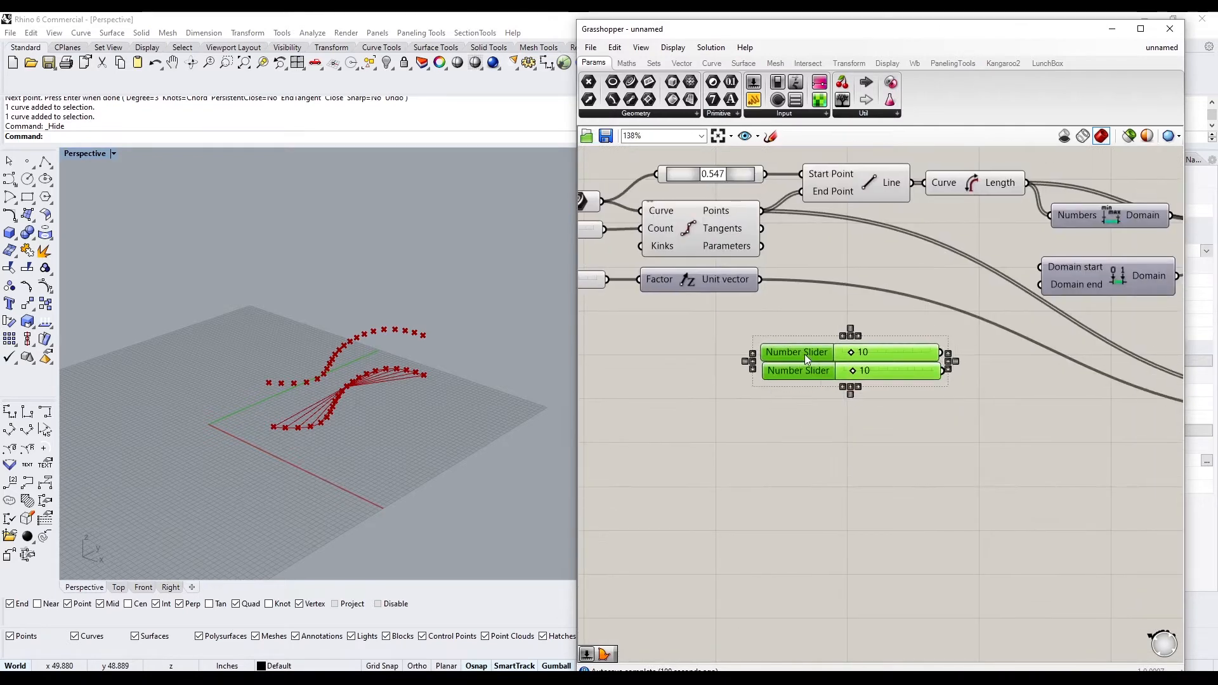
pyautogui.scroll(2, 907, 302)
pyautogui.scroll(-2, 939, 342)
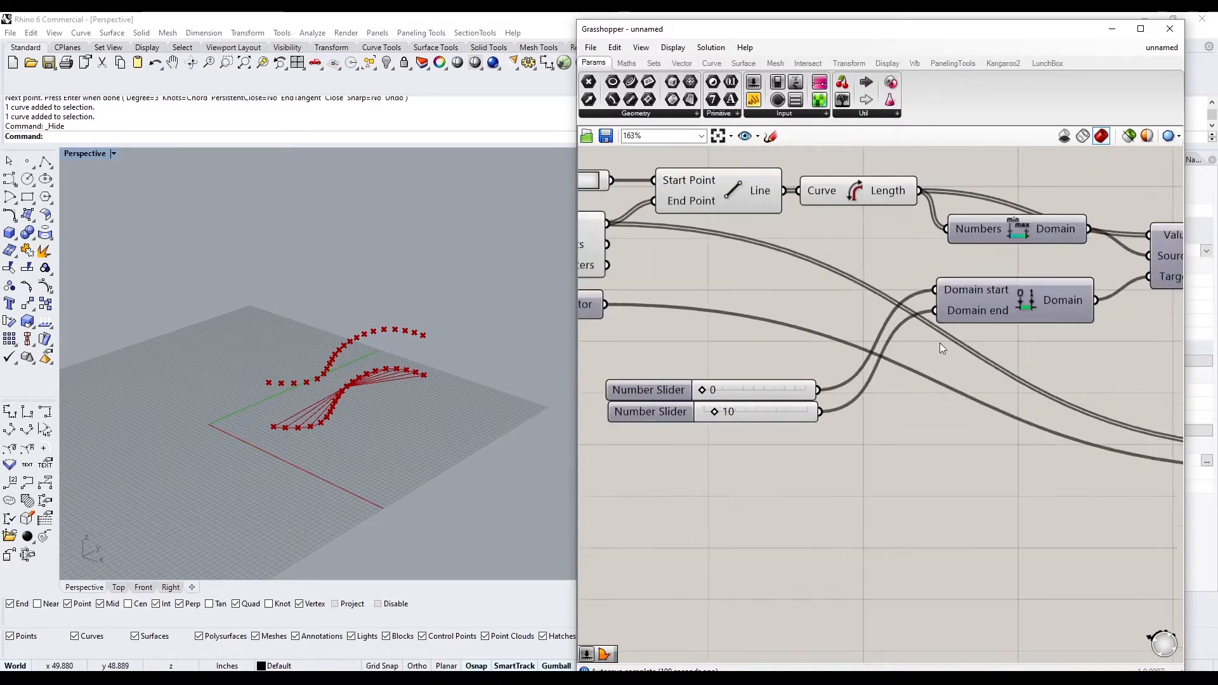
# - Reposition the two domain sliders and place the Move component beyond Remap Numbers, in line with the upper row
pyautogui.moveTo(939, 342); pyautogui.dragTo(729, 421)
pyautogui.moveTo(777, 457); pyautogui.dragTo(713, 395)
pyautogui.scroll(-1, 825, 425)
pyautogui.moveTo(1174, 447); pyautogui.dragTo(940, 472, button='right')
pyautogui.moveTo(941, 472); pyautogui.dragTo(1139, 329)
pyautogui.scroll(-3, 1034, 375)
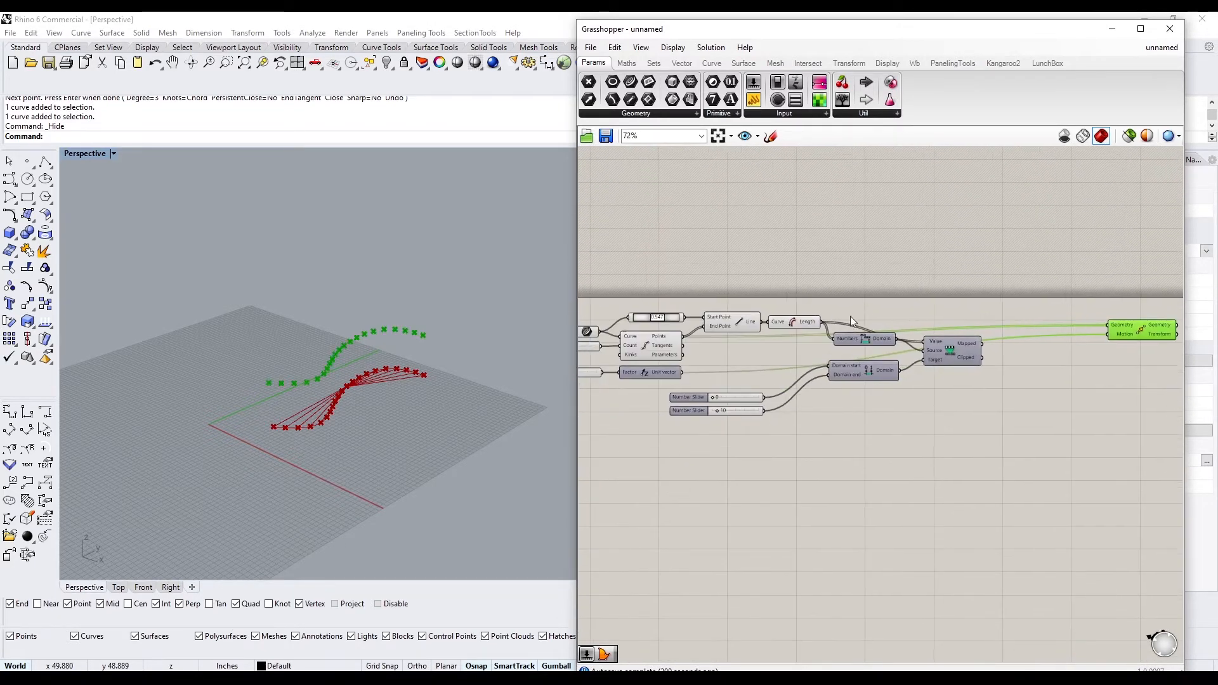
# - Place Unit Z between Remap Numbers and Move, and connect the Mapped output to its Factor
pyautogui.moveTo(650, 373); pyautogui.dragTo(1030, 374)
pyautogui.scroll(3, 980, 360)
pyautogui.moveTo(1075, 394); pyautogui.dragTo(951, 370, button='right')
pyautogui.moveTo(1098, 310); pyautogui.dragTo(1097, 317)
pyautogui.scroll(-3, 1058, 355)
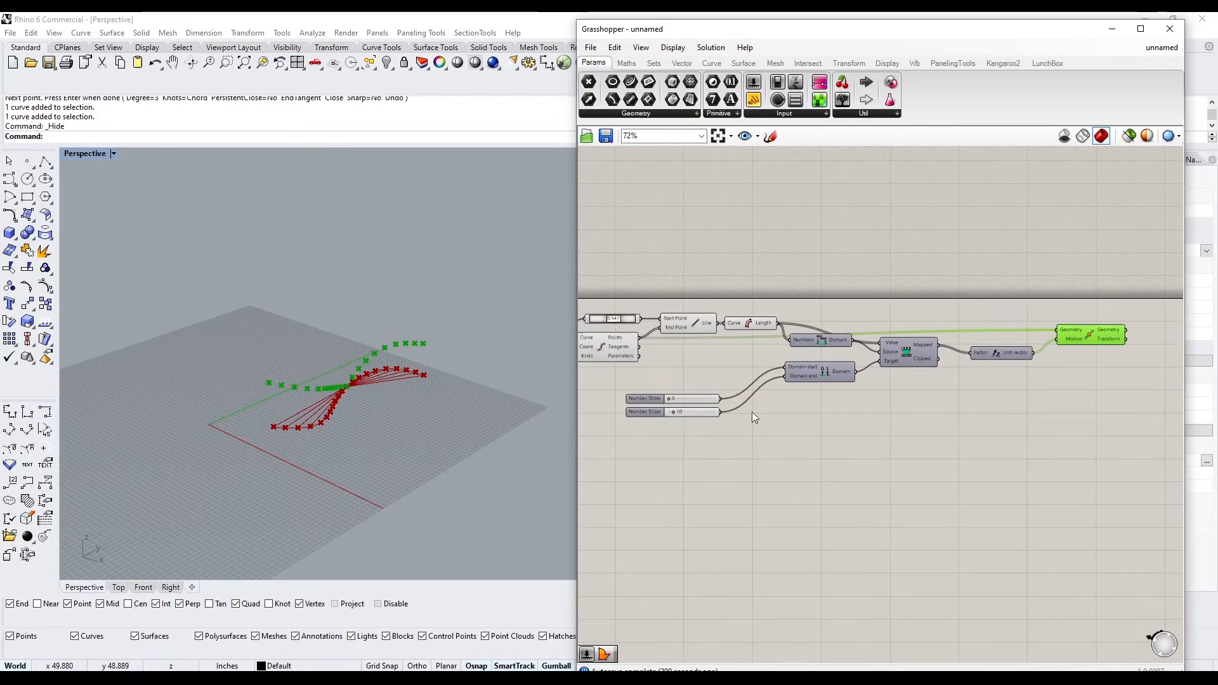
# - Line up the two domain sliders beside Construct Domain and remove the leftover slider that previously drove the Unit Z factor
pyautogui.moveTo(693, 465); pyautogui.dragTo(641, 398)
pyautogui.moveTo(641, 413); pyautogui.dragTo(679, 383)
pyautogui.moveTo(679, 412); pyautogui.dragTo(877, 433, button='right')
pyautogui.click(687, 390)
pyautogui.scroll(1, 688, 387)
pyautogui.moveTo(786, 359); pyautogui.dragTo(834, 382, button='right')
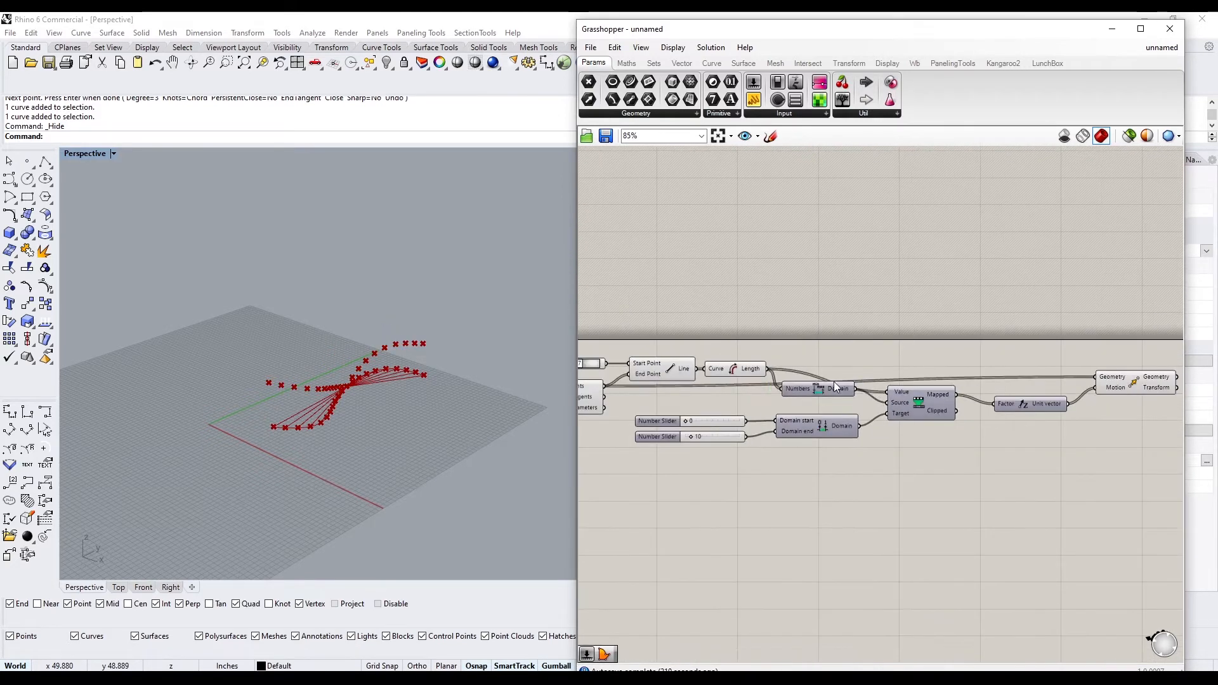
# - Shift the remapping group slightly and align Unit Z and Move closely after Remap Numbers
pyautogui.moveTo(1145, 375); pyautogui.dragTo(1089, 380, button='right')
pyautogui.moveTo(1061, 538); pyautogui.dragTo(717, 414)
pyautogui.scroll(-1, 939, 498)
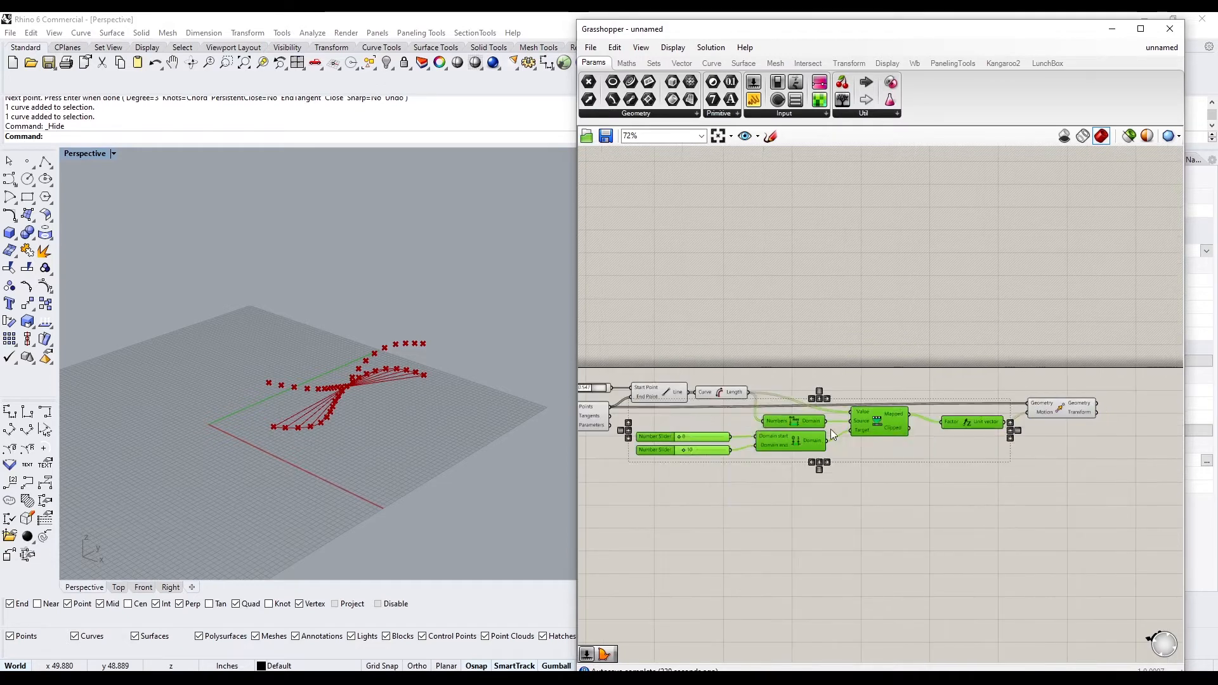
pyautogui.moveTo(831, 429); pyautogui.dragTo(847, 439)
pyautogui.click(1031, 444)
pyautogui.scroll(1, 1035, 434)
pyautogui.moveTo(1066, 408); pyautogui.dragTo(1074, 416)
pyautogui.moveTo(985, 437); pyautogui.dragTo(959, 428)
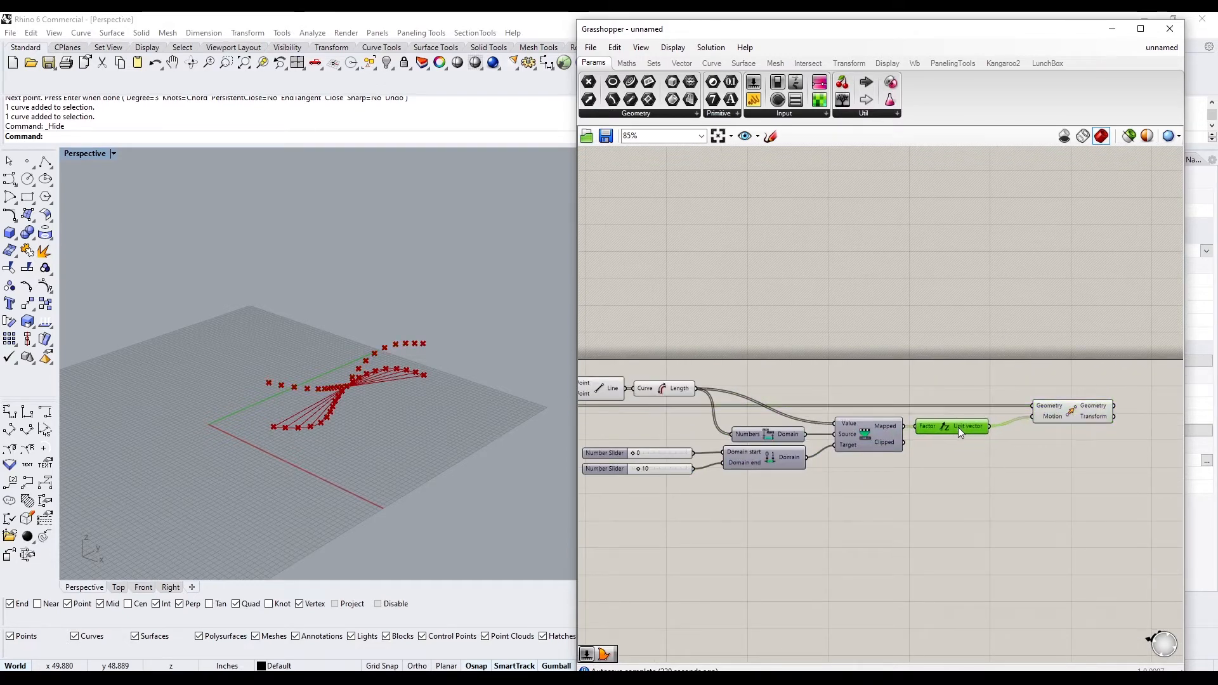
pyautogui.moveTo(1059, 414); pyautogui.dragTo(1036, 414)
pyautogui.click(1035, 472)
# - Set the Domain start slider to 2
pyautogui.scroll(-1, 629, 469)
pyautogui.moveTo(629, 469); pyautogui.dragTo(847, 423, button='right')
pyautogui.scroll(9, 847, 412)
pyautogui.moveTo(851, 407); pyautogui.dragTo(856, 408)
pyautogui.scroll(-9, 649, 409)
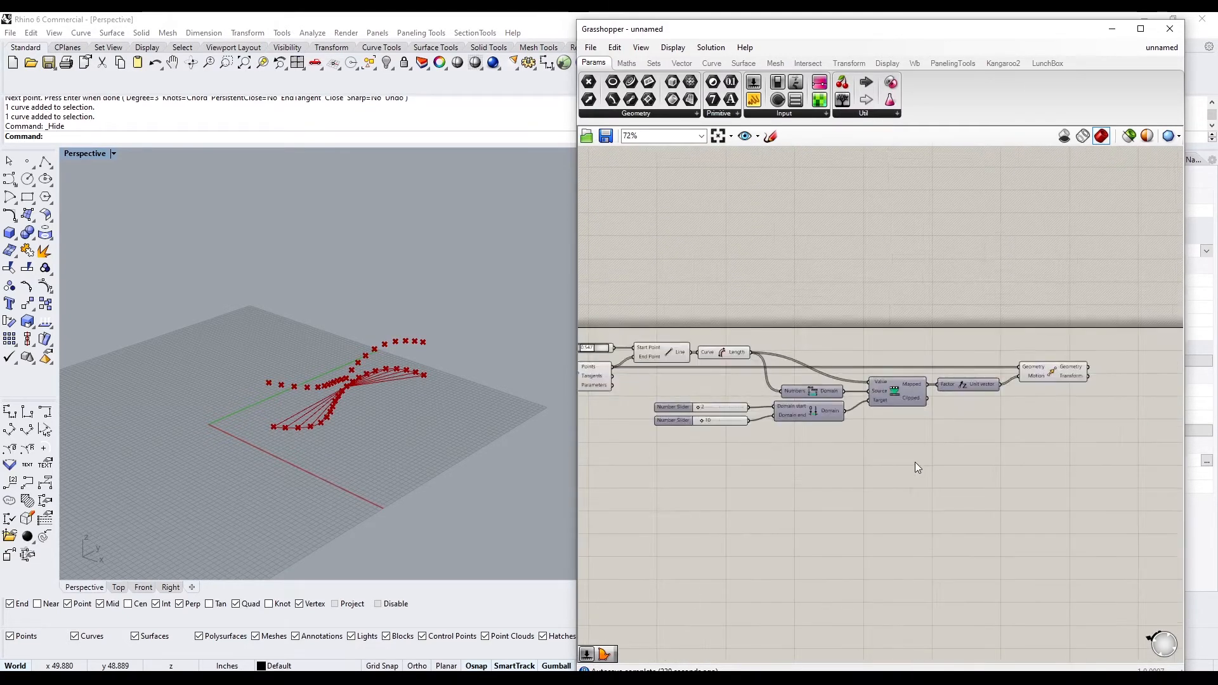
# - Add a second Line component joining the division points to the moved points from the Move component's Geometry output
pyautogui.scroll(-1, 698, 406)
pyautogui.moveTo(698, 406); pyautogui.dragTo(813, 421, button='right')
pyautogui.moveTo(1155, 367); pyautogui.dragTo(1042, 368, button='right')
pyautogui.doubleClick(1044, 366)
pyautogui.write('line')
pyautogui.click(1088, 266)
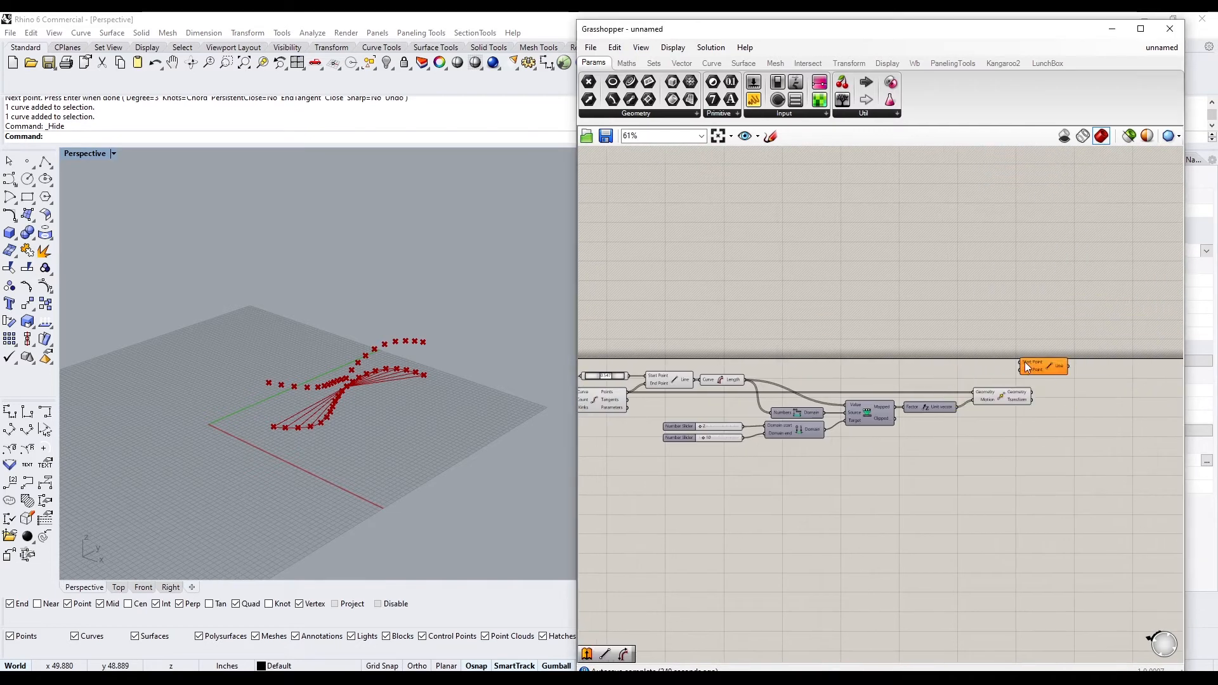
pyautogui.moveTo(625, 394); pyautogui.dragTo(692, 390, button='right')
pyautogui.moveTo(693, 390); pyautogui.dragTo(1122, 363)
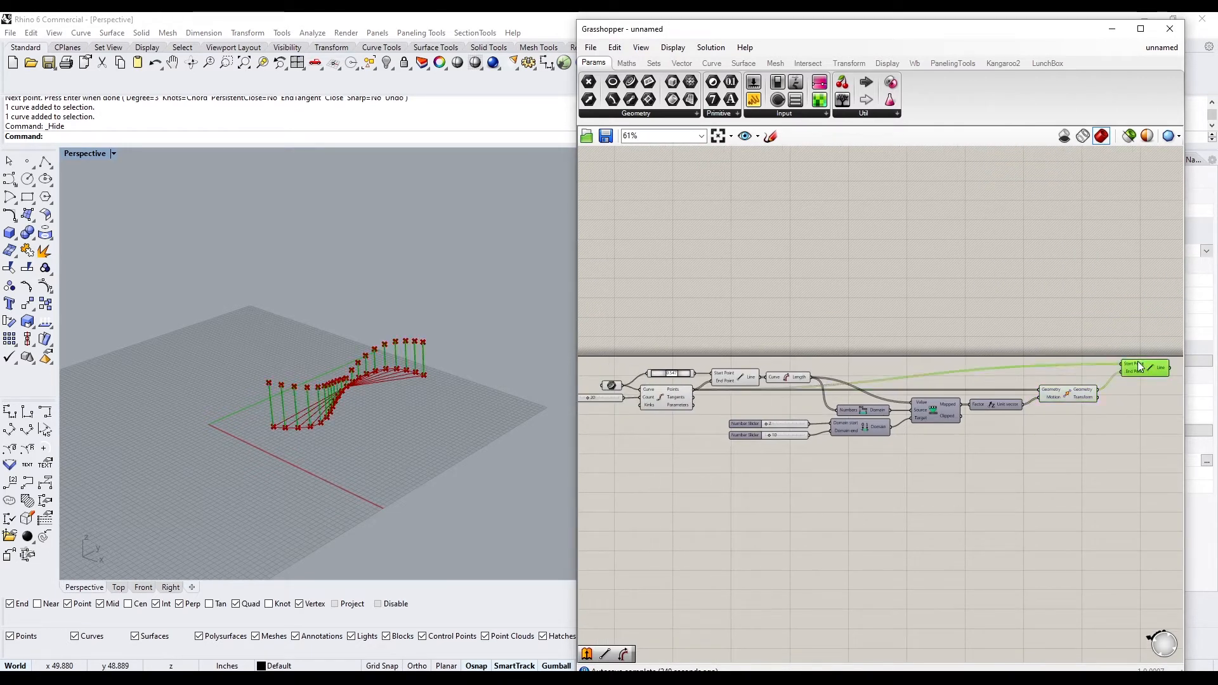
# - Turn off the preview of all components upstream of the final Line component
pyautogui.scroll(-3, 1028, 443)
pyautogui.moveTo(1069, 452); pyautogui.dragTo(779, 359)
pyautogui.middleClick(788, 360)
pyautogui.click(817, 339)
# - Turn on the preview of the Curve parameter at the start of the definition
pyautogui.scroll(8, 766, 409)
pyautogui.rightClick(788, 437)
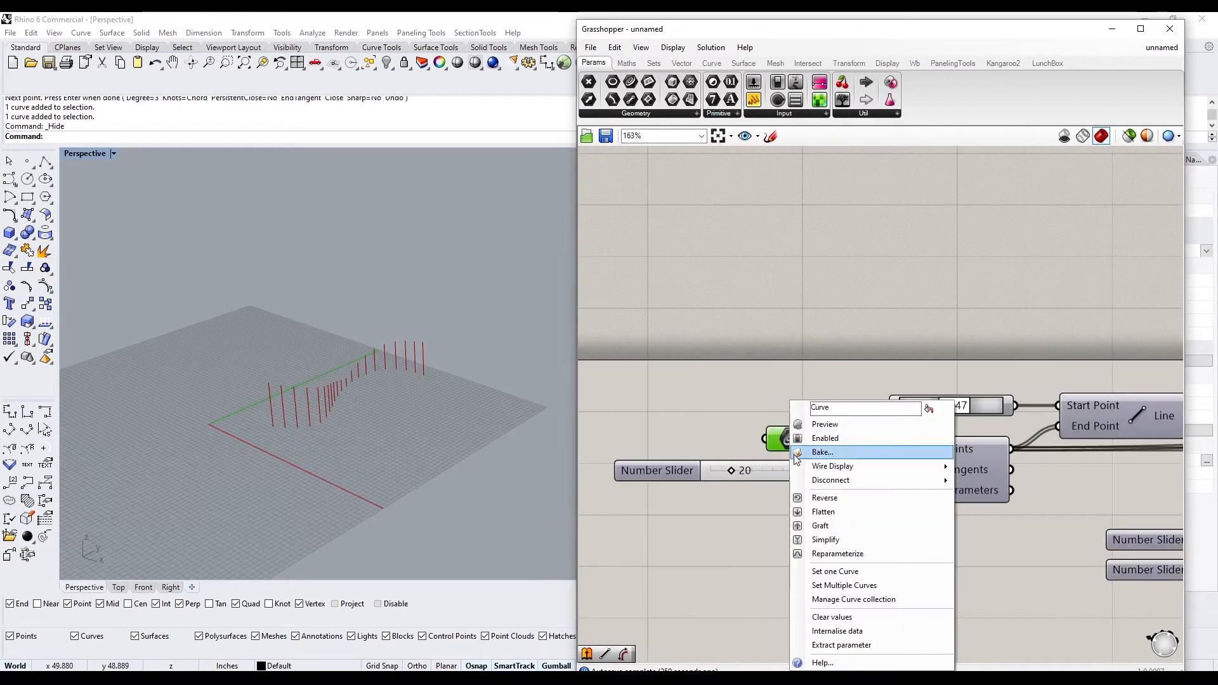
pyautogui.click(816, 424)
# - Slide the attractor point along the curve to 0.274
pyautogui.scroll(3, 961, 415)
pyautogui.moveTo(927, 393); pyautogui.dragTo(876, 399)
pyautogui.scroll(1, 952, 394)
pyautogui.moveTo(1013, 384); pyautogui.dragTo(759, 364, button='right')
pyautogui.click(759, 364)
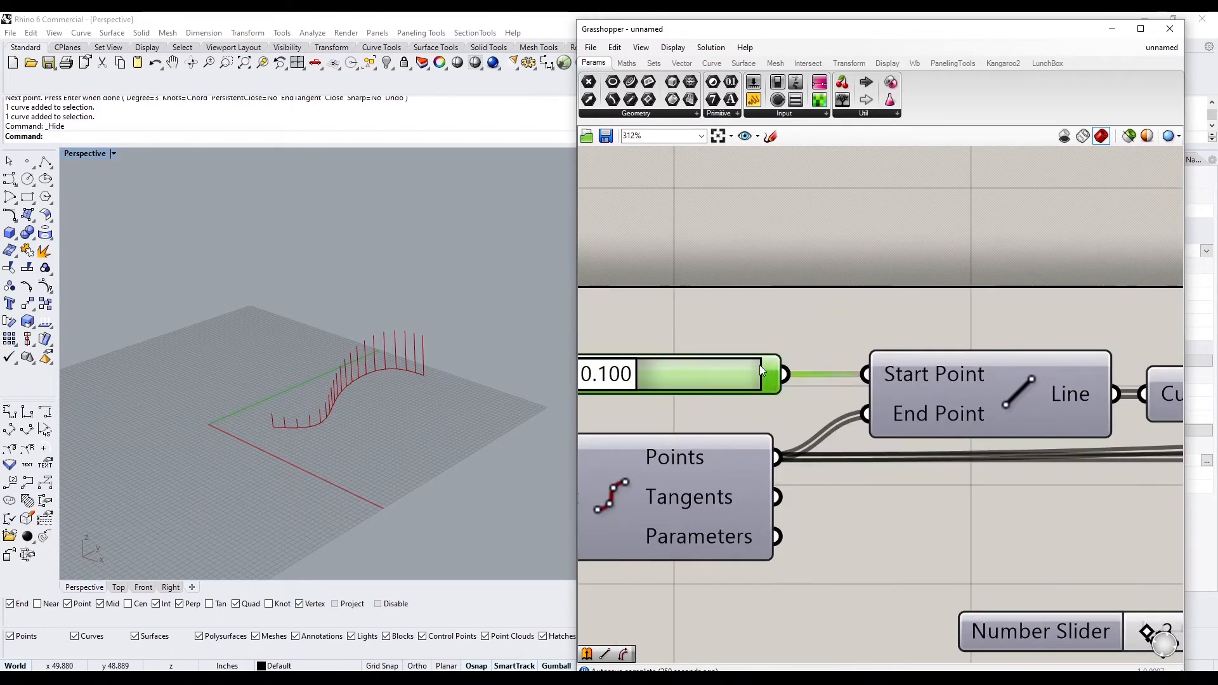
pyautogui.scroll(6, 380, 389)
pyautogui.moveTo(348, 395); pyautogui.dragTo(333, 363, button='right')
pyautogui.moveTo(626, 373)
pyautogui.mouseDown()
pyautogui.moveTo(725, 375)
pyautogui.moveTo(641, 374)
pyautogui.mouseUp()
# - Set the Domain start slider to 11 and the Domain end slider to 1, and shift the attractor point farther along the curve
pyautogui.scroll(-6, 796, 308)
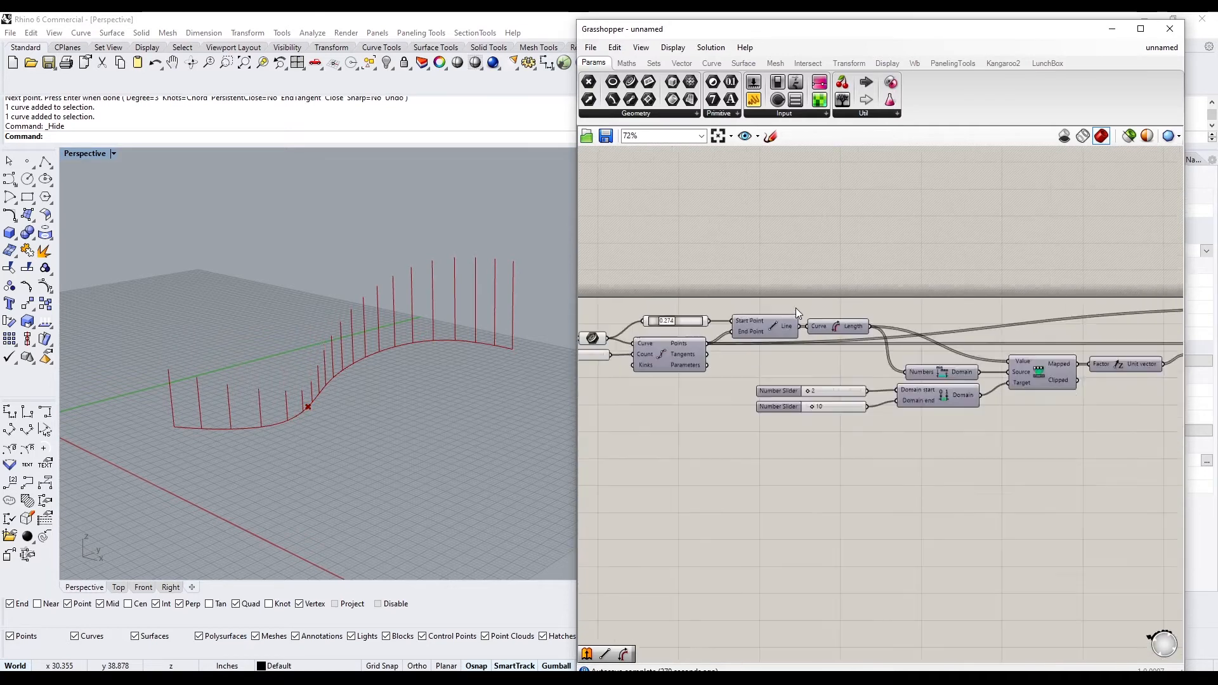
pyautogui.scroll(2, 733, 425)
pyautogui.moveTo(733, 424); pyautogui.dragTo(1016, 423, button='right')
pyautogui.scroll(8, 874, 419)
pyautogui.moveTo(863, 363); pyautogui.dragTo(881, 362)
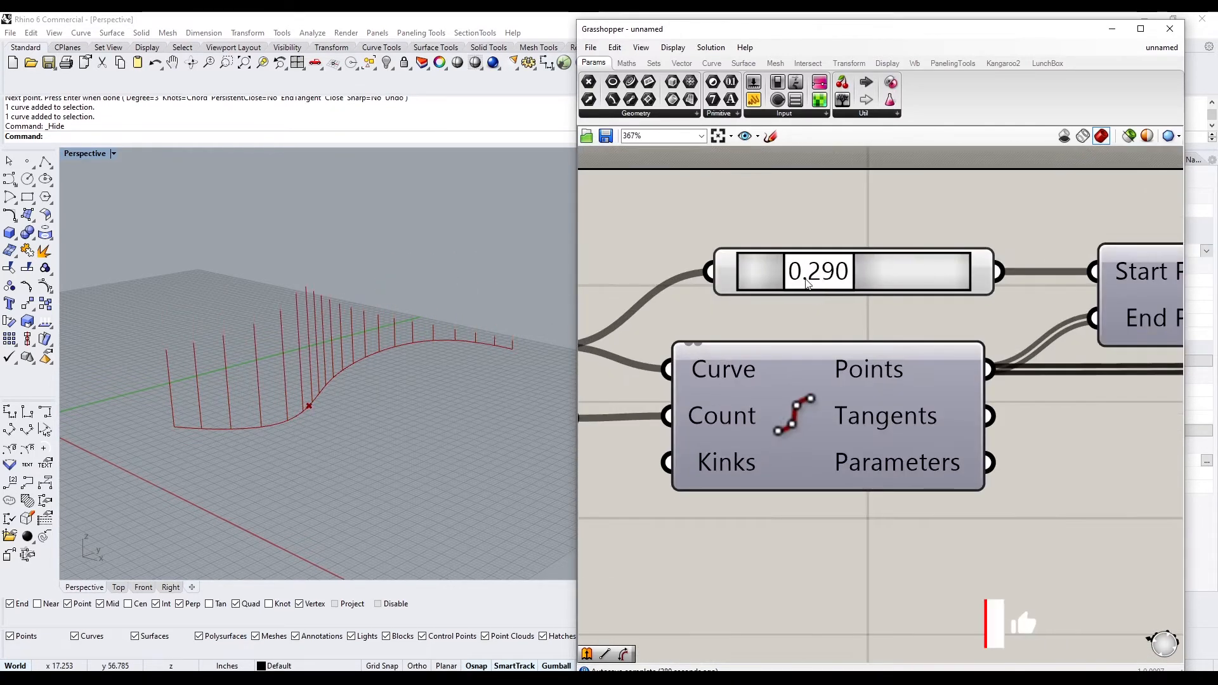
pyautogui.moveTo(816, 273); pyautogui.dragTo(912, 272)
pyautogui.scroll(-5, 966, 322)
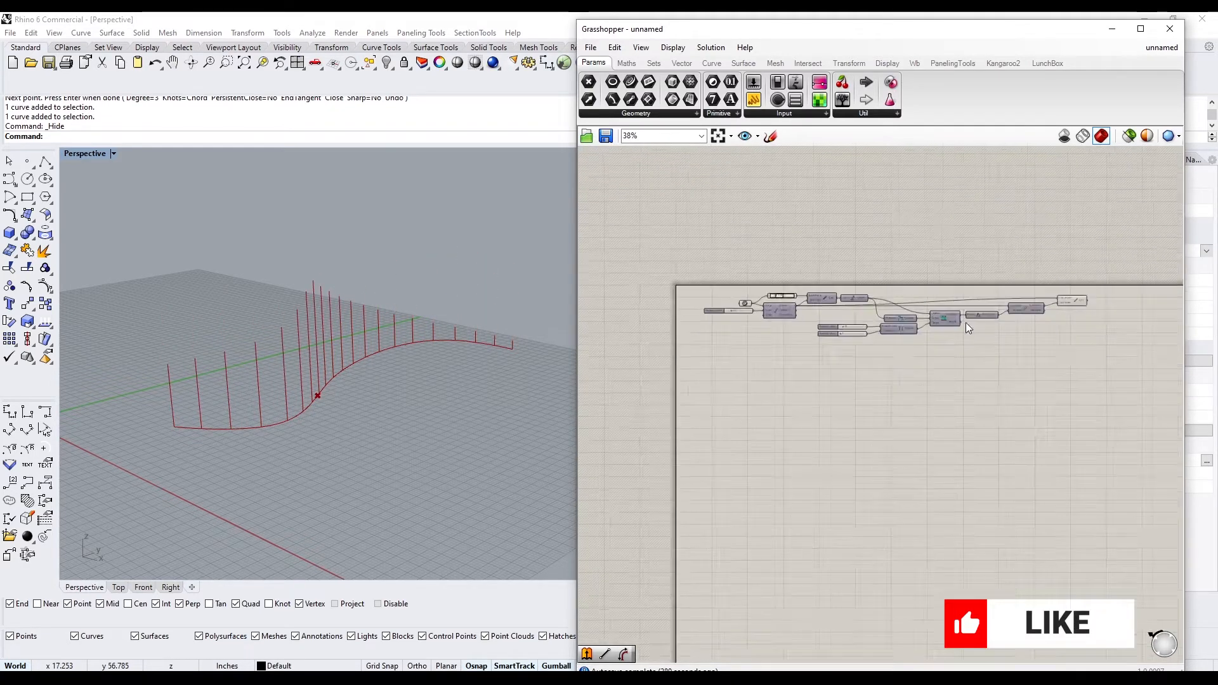
pyautogui.scroll(3, 966, 322)
pyautogui.doubleClick(1087, 251)
pyautogui.write('pi')
pyautogui.click(1084, 237)
pyautogui.hotkey('ctrl', 'z')
pyautogui.scroll(3, 1080, 267)
# - Add a Pipe component and connect the final Line component's output to its Curve input
pyautogui.doubleClick(1080, 266)
pyautogui.write('pi')
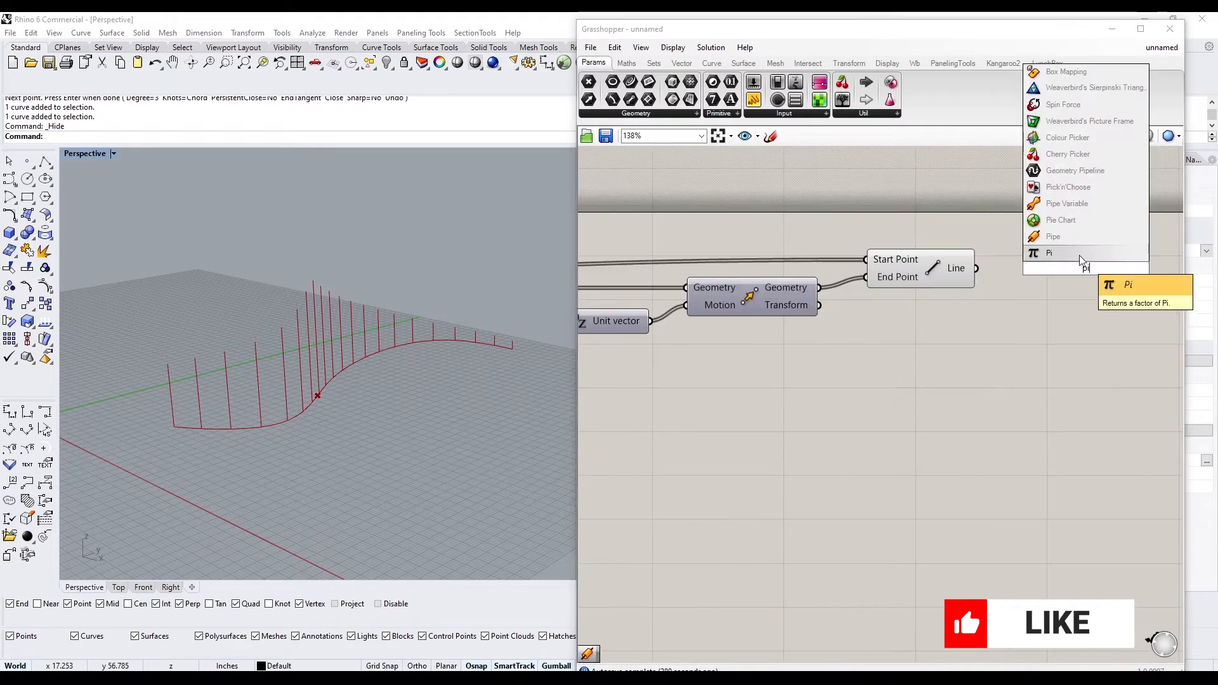
pyautogui.click(1079, 238)
pyautogui.rightClick(1063, 286)
pyautogui.click(1096, 425)
pyautogui.moveTo(977, 268); pyautogui.dragTo(1039, 250)
pyautogui.moveTo(1058, 255); pyautogui.dragTo(1073, 291)
pyautogui.click(1009, 342)
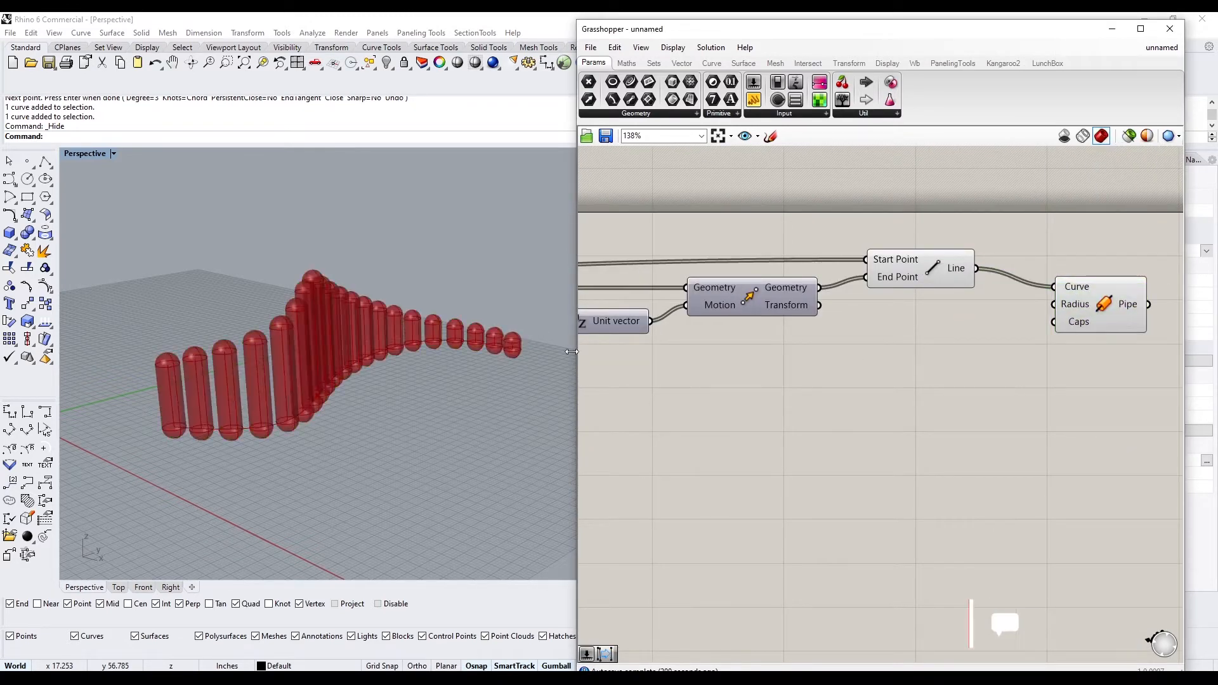
# - Move the attractor point along the curve to 0.514
pyautogui.moveTo(565, 383); pyautogui.dragTo(546, 386, button='right')
pyautogui.scroll(-4, 672, 387)
pyautogui.scroll(7, 587, 322)
pyautogui.moveTo(866, 331); pyautogui.dragTo(933, 331)
pyautogui.scroll(-8, 876, 411)
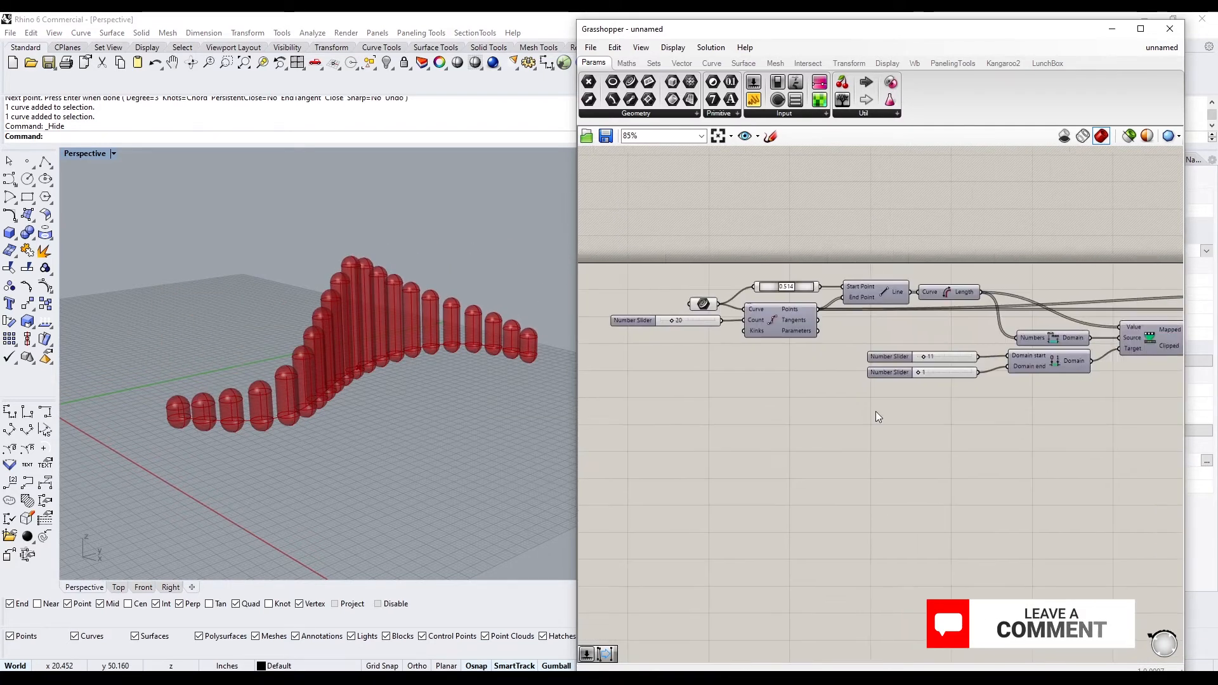
# - Select all components of the definition and shift them slightly on the canvas
pyautogui.scroll(3, 1037, 339)
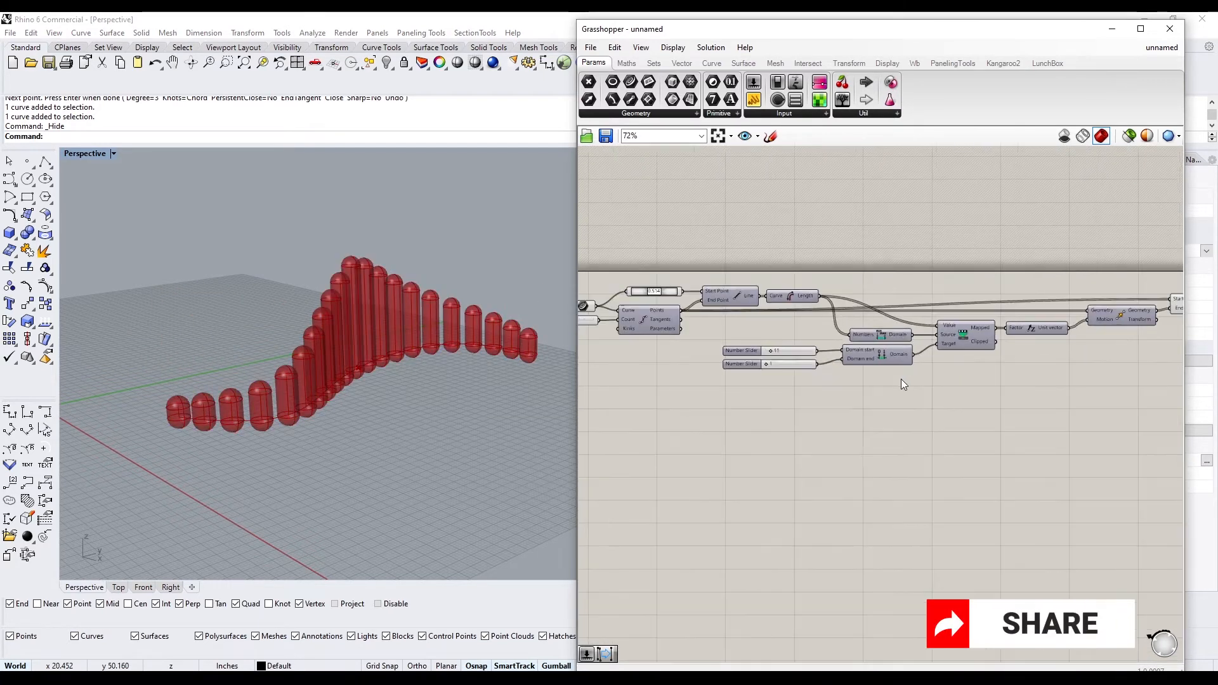
pyautogui.scroll(-3, 881, 394)
pyautogui.moveTo(1177, 419); pyautogui.dragTo(640, 247)
pyautogui.moveTo(707, 300); pyautogui.dragTo(690, 299)
pyautogui.click(641, 362)
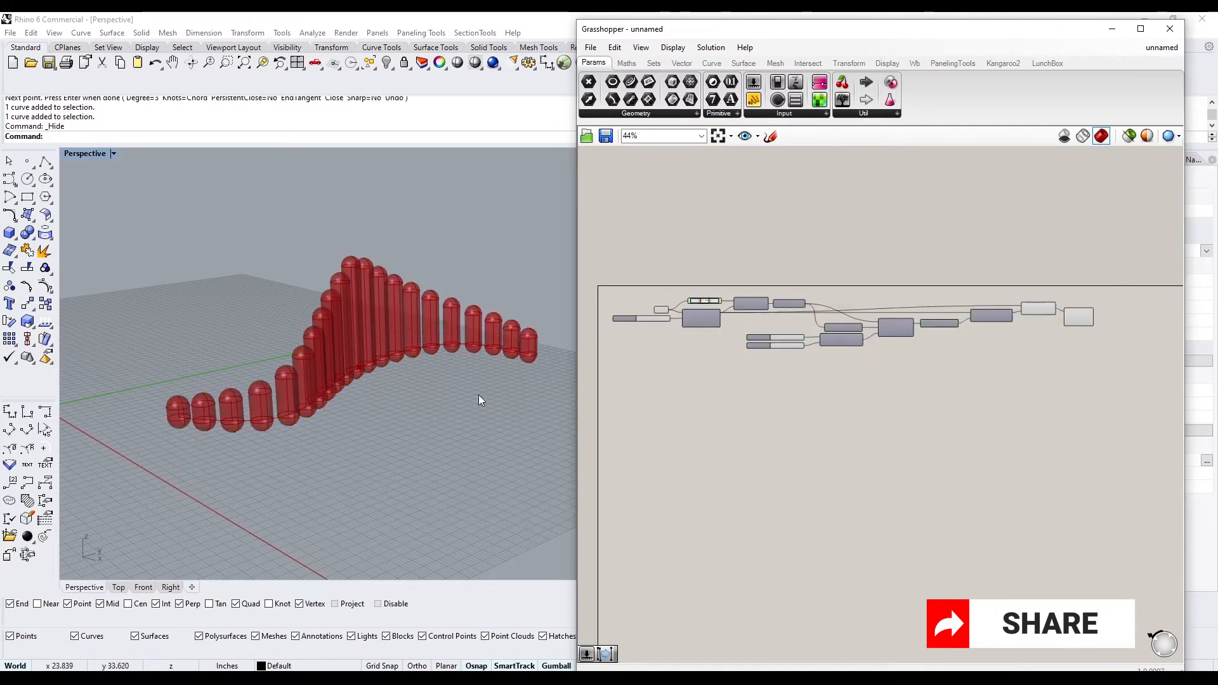
pyautogui.hotkey('alt', 'Tab')
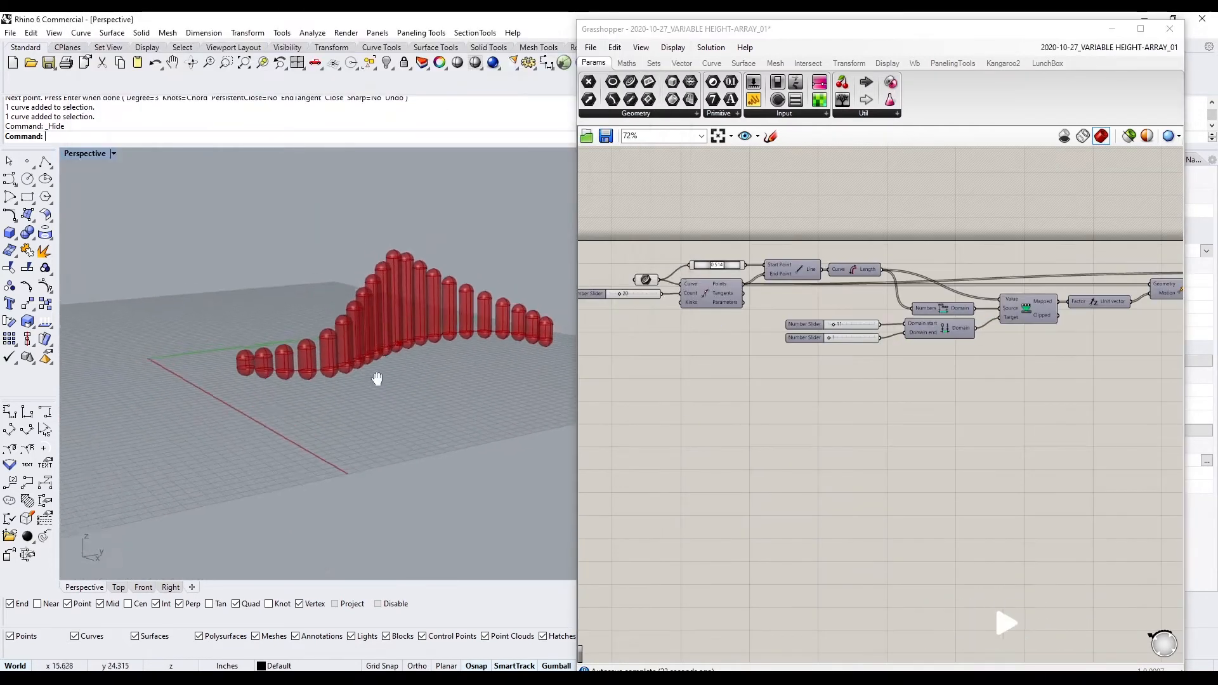
# - Add a Random component below Divide Curve and connect the division count slider to its Range and Number inputs
pyautogui.doubleClick(884, 398)
pyautogui.write('rando')
pyautogui.click(882, 383)
pyautogui.scroll(1, 879, 380)
pyautogui.moveTo(787, 375); pyautogui.dragTo(873, 372, button='right')
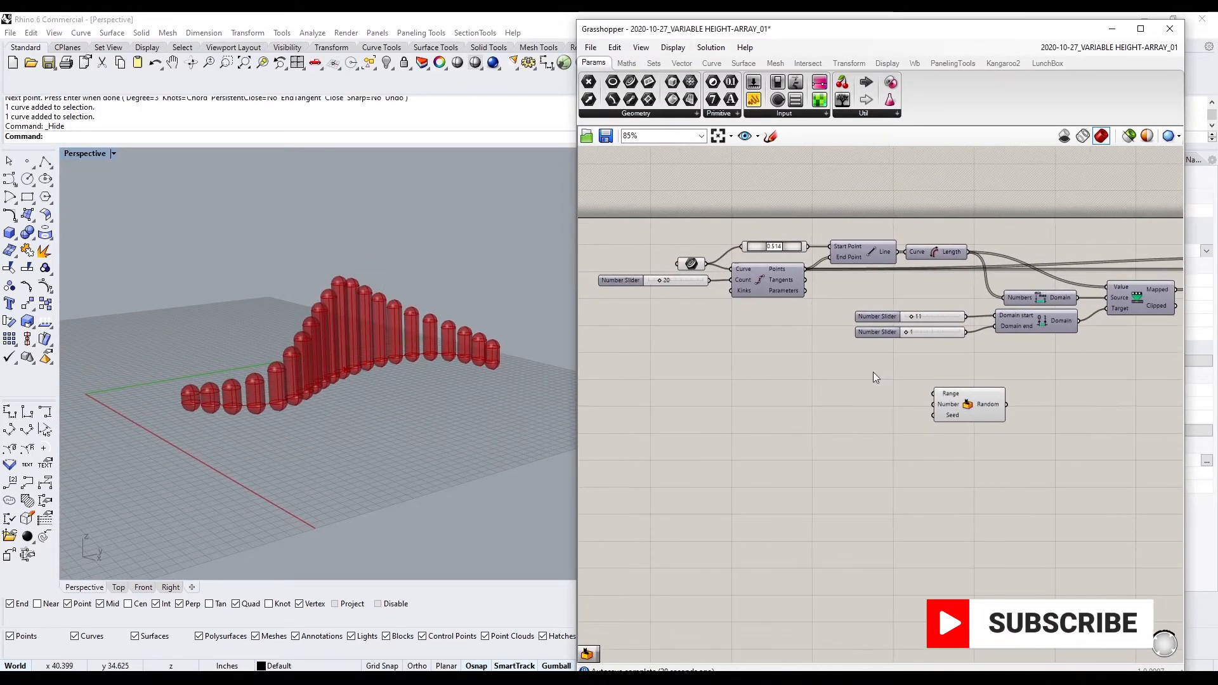
pyautogui.moveTo(784, 358); pyautogui.dragTo(791, 392)
# - Inspect the Random output in an enlarged temporary Panel and delete the Panel
pyautogui.click(856, 394)
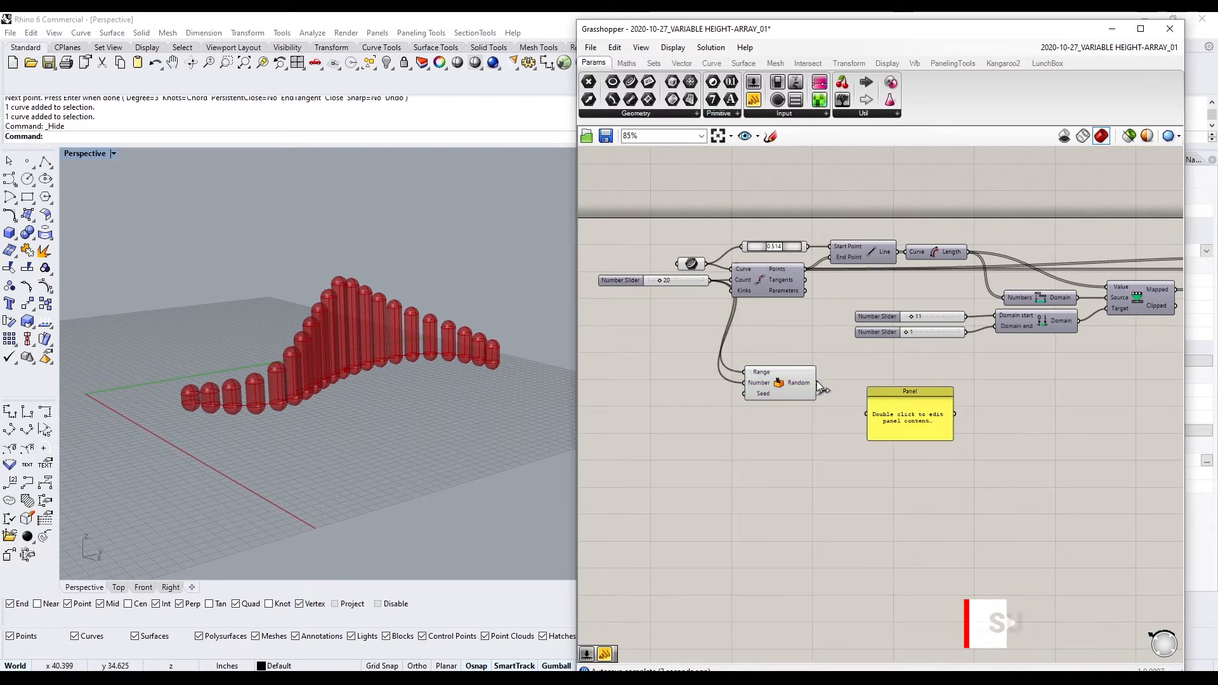
pyautogui.moveTo(817, 382); pyautogui.dragTo(868, 414)
pyautogui.scroll(3, 872, 406)
pyautogui.moveTo(888, 429); pyautogui.dragTo(887, 664)
pyautogui.scroll(-2, 882, 572)
pyautogui.moveTo(889, 571); pyautogui.dragTo(868, 472, button='right')
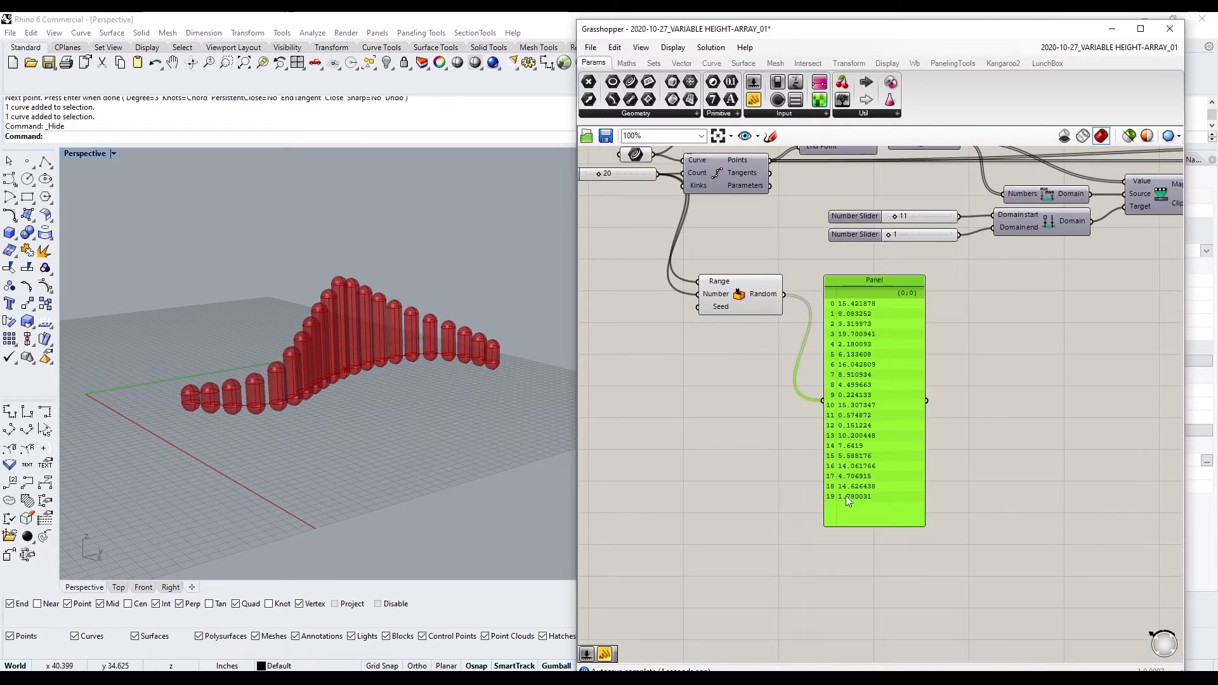
pyautogui.press('Delete')
# - Move Random below the first Line component and connect its output to Remap Numbers' Value and the Bounds component's Numbers input
pyautogui.moveTo(865, 315); pyautogui.dragTo(849, 391, button='right')
pyautogui.moveTo(730, 370); pyautogui.dragTo(863, 262)
pyautogui.scroll(1, 934, 249)
pyautogui.moveTo(934, 248); pyautogui.dragTo(817, 326, button='right')
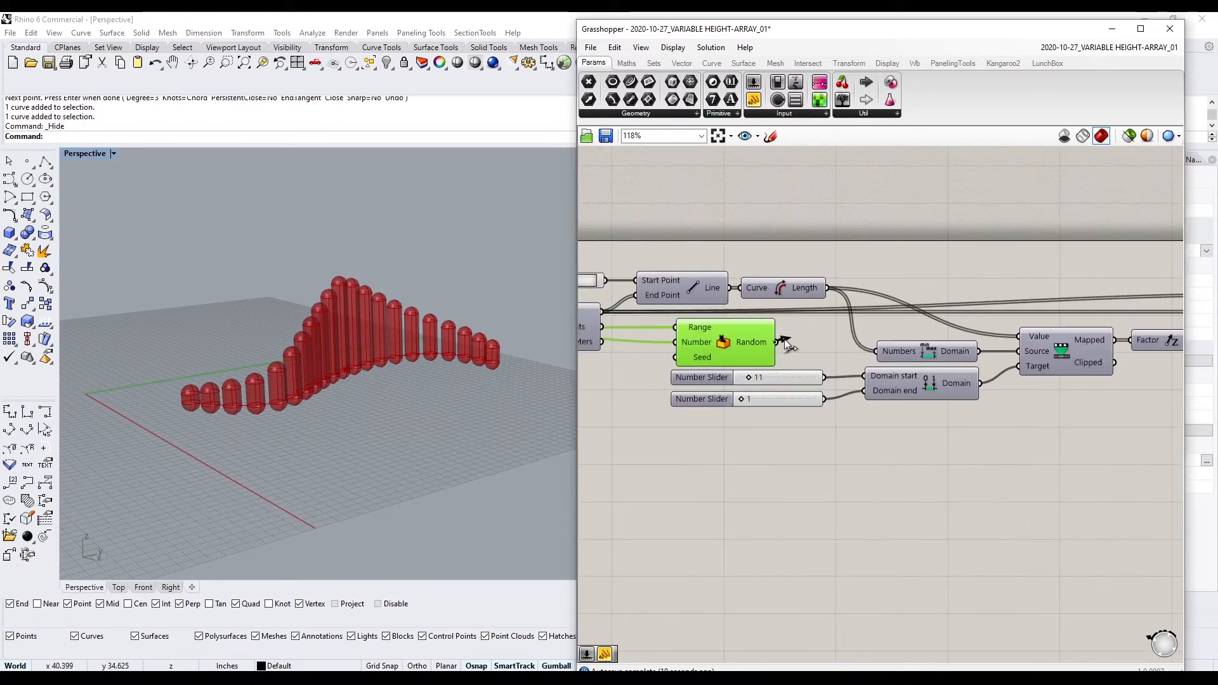
pyautogui.moveTo(786, 342); pyautogui.dragTo(1018, 337)
pyautogui.moveTo(776, 342); pyautogui.dragTo(876, 350)
# - Group the curve point slider, Line and Length components under the label POINT ATTRACTOR
pyautogui.scroll(-2, 844, 304)
pyautogui.moveTo(813, 266); pyautogui.dragTo(934, 270, button='right')
pyautogui.moveTo(934, 271); pyautogui.dragTo(761, 298)
pyautogui.moveTo(842, 285); pyautogui.dragTo(864, 269)
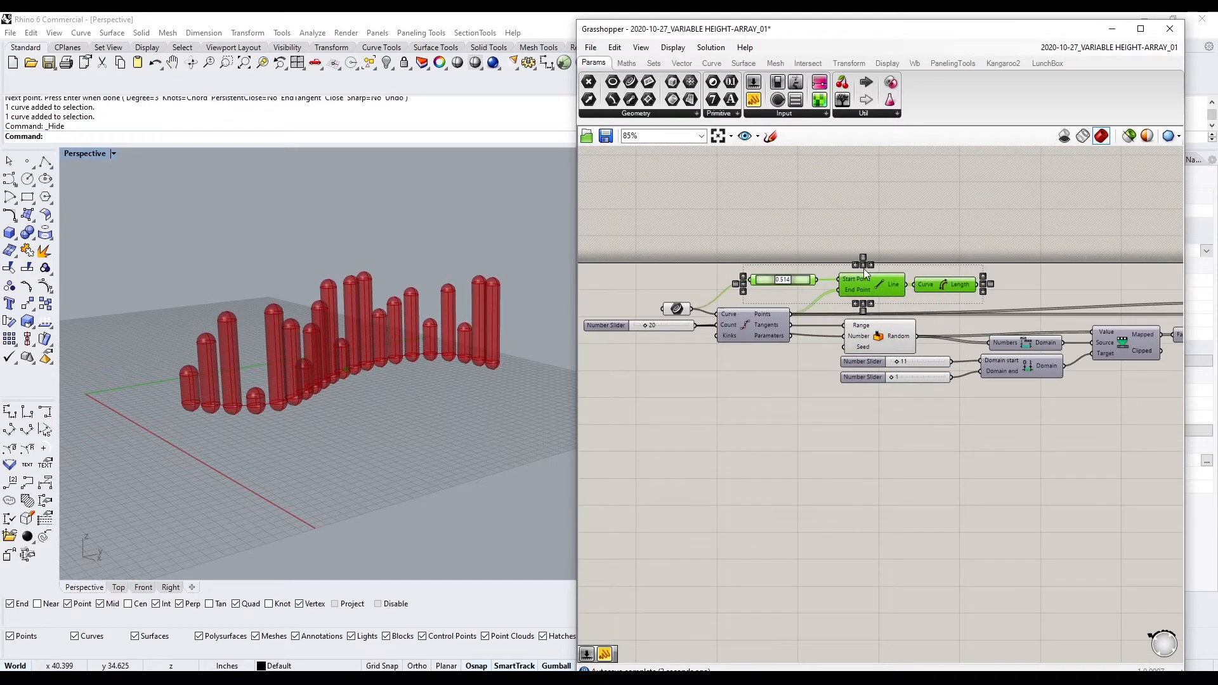
pyautogui.hotkey('ctrl', 'g')
pyautogui.scroll(2, 914, 270)
pyautogui.rightClick(939, 278)
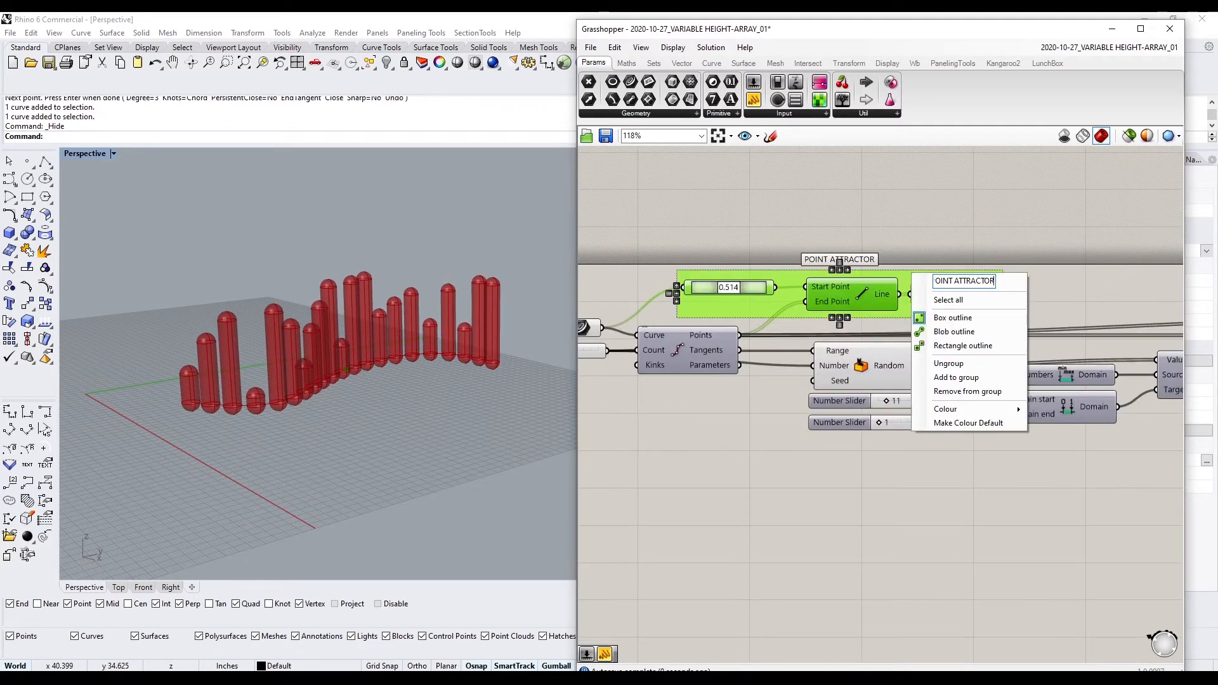
pyautogui.click(907, 325)
# - Move the two target domain sliders down to make room below the Random component
pyautogui.scroll(-1, 907, 325)
pyautogui.moveTo(977, 312); pyautogui.dragTo(907, 325, button='right')
pyautogui.scroll(1, 835, 449)
pyautogui.moveTo(787, 435); pyautogui.dragTo(724, 387)
pyautogui.moveTo(768, 391); pyautogui.dragTo(768, 420)
# - Move the Random component down and group it under the label RANDOM NUMBERS
pyautogui.moveTo(775, 355); pyautogui.dragTo(771, 378)
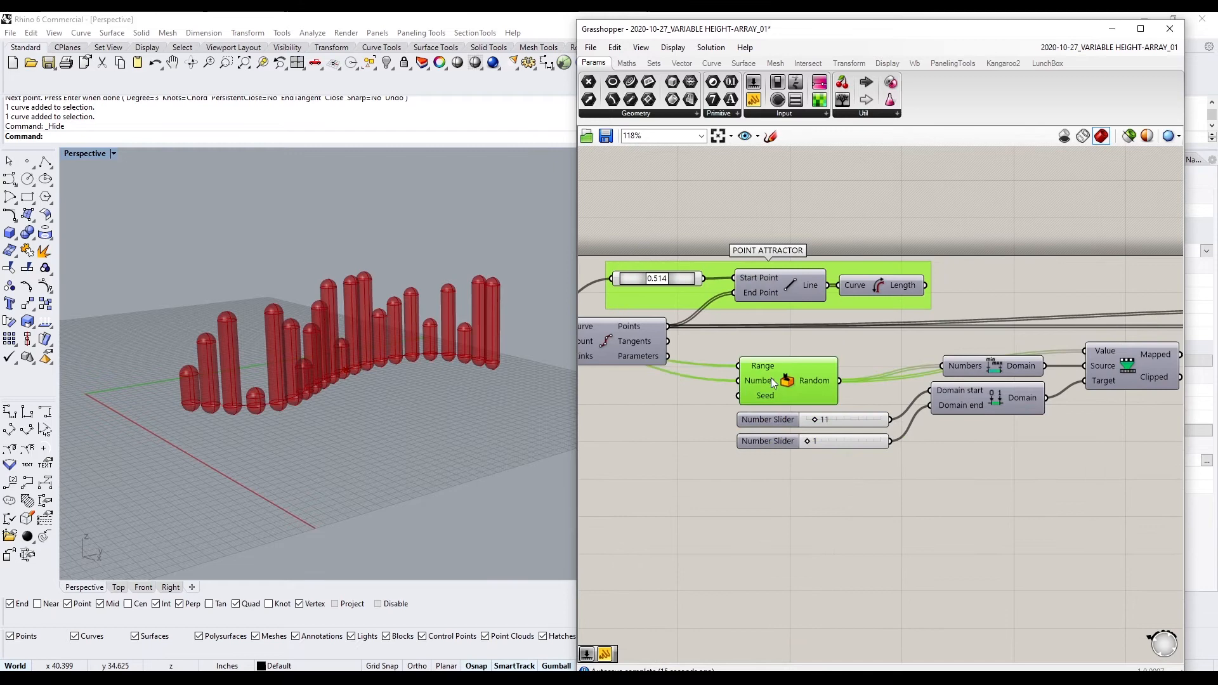
pyautogui.rightClick(808, 353)
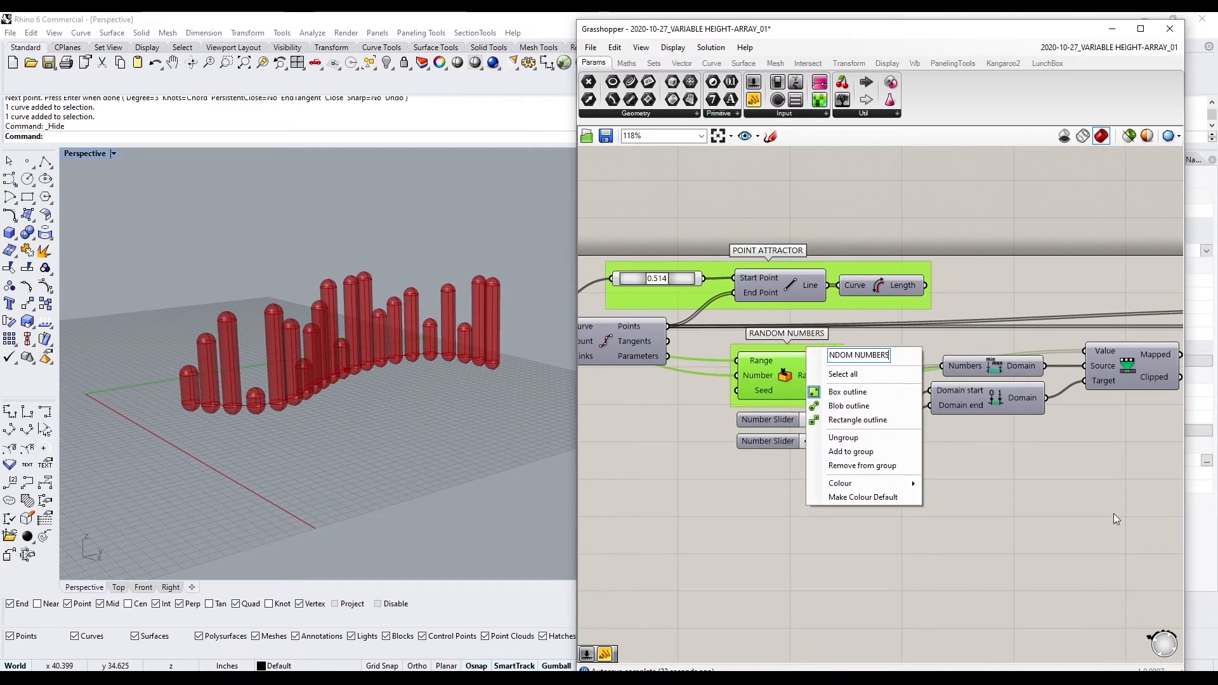
pyautogui.click(1114, 513)
# - Move the Bounds and Construct Domain components and the domain sliders down, clear of the RANDOM NUMBERS group
pyautogui.moveTo(1073, 448); pyautogui.dragTo(945, 391)
pyautogui.scroll(-1, 1083, 454)
pyautogui.moveTo(1082, 453); pyautogui.dragTo(1031, 415, button='right')
pyautogui.keyDown('shift'); pyautogui.moveTo(720, 432); pyautogui.dragTo(927, 386); pyautogui.keyUp('shift')
pyautogui.click(1114, 389)
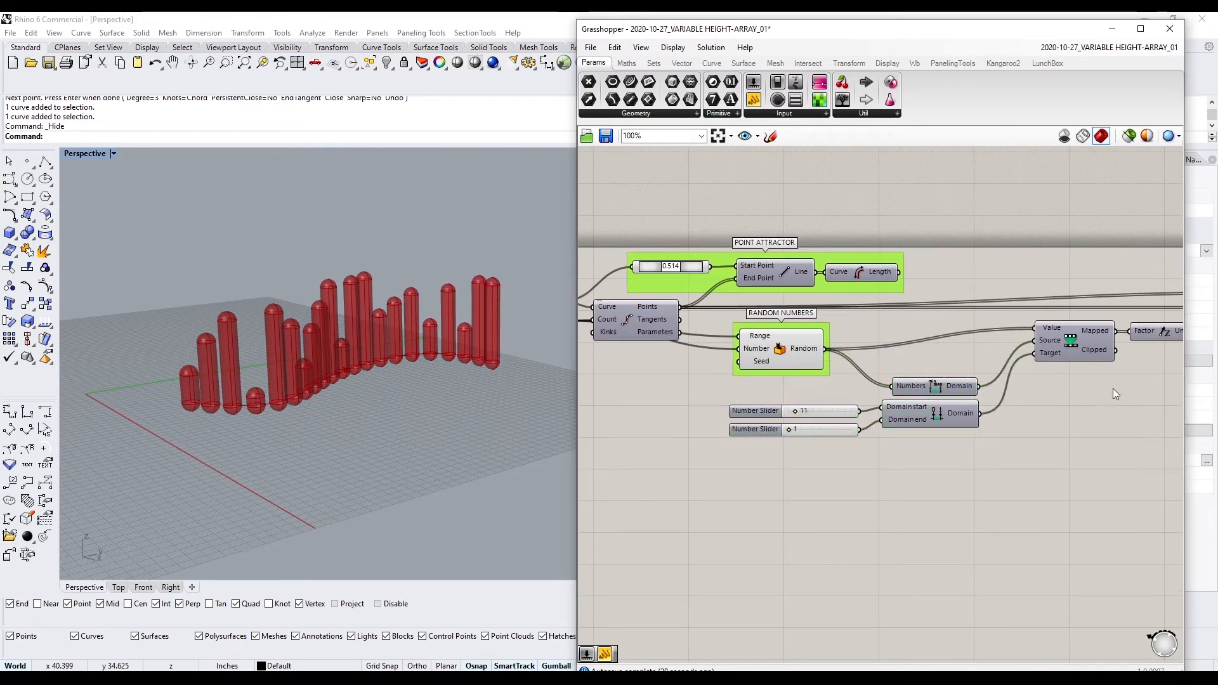
pyautogui.scroll(-1, 1026, 437)
pyautogui.moveTo(1020, 463); pyautogui.dragTo(900, 413)
pyautogui.scroll(2, 819, 431)
# - Group the two target domain sliders under the label REMAP
pyautogui.moveTo(754, 476); pyautogui.dragTo(716, 414)
pyautogui.hotkey('ctrl', 'g')
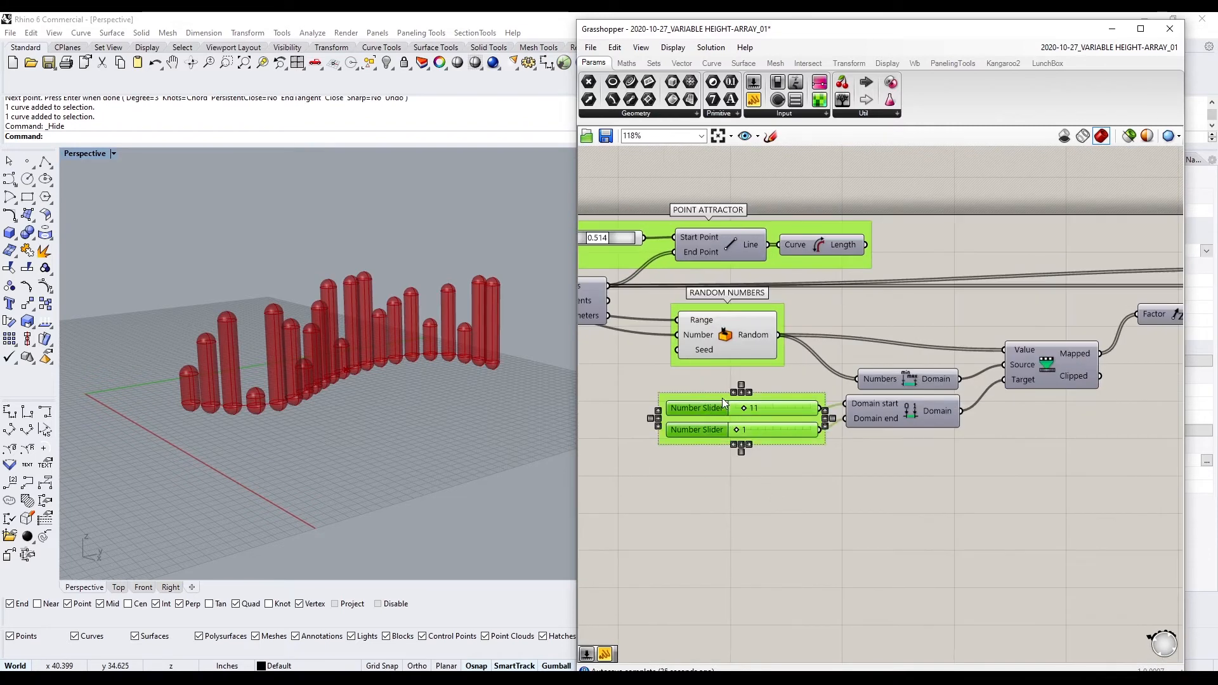
pyautogui.rightClick(708, 395)
pyautogui.write('REMAP')
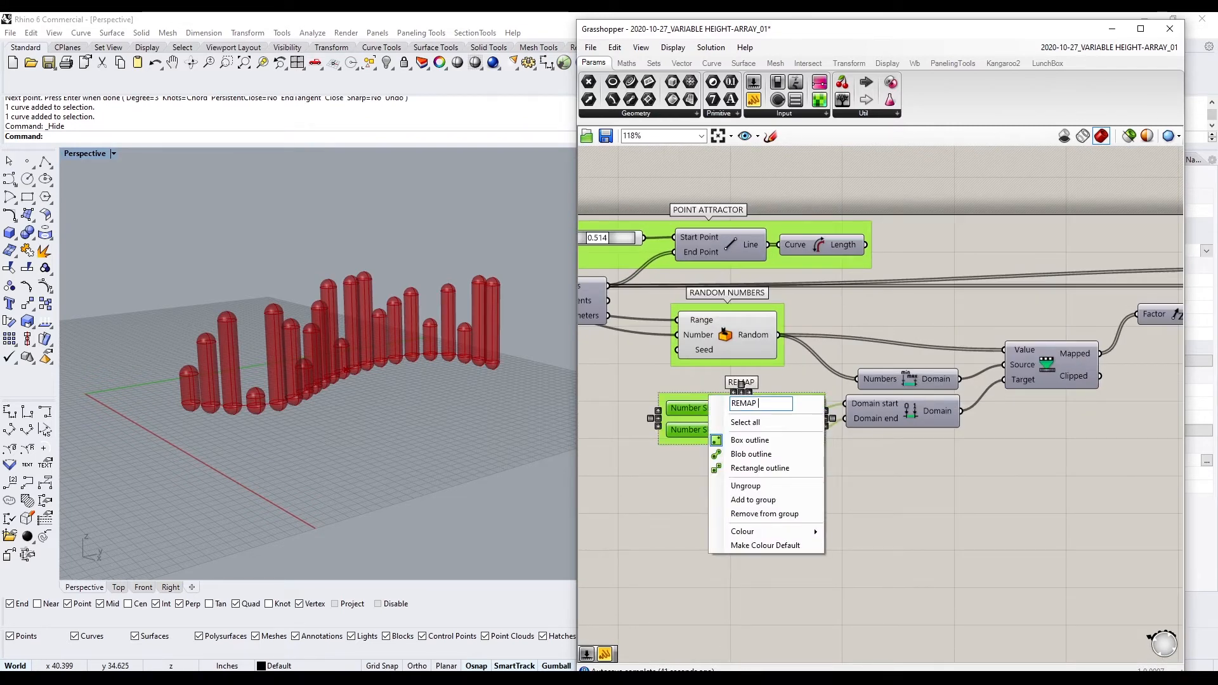
pyautogui.click(619, 387)
# - Add a number slider of 3, connect it to Random's Seed input and change it to 4
pyautogui.moveTo(581, 384); pyautogui.dragTo(819, 438, button='right')
pyautogui.doubleClick(791, 424)
pyautogui.write('3')
pyautogui.press('Return')
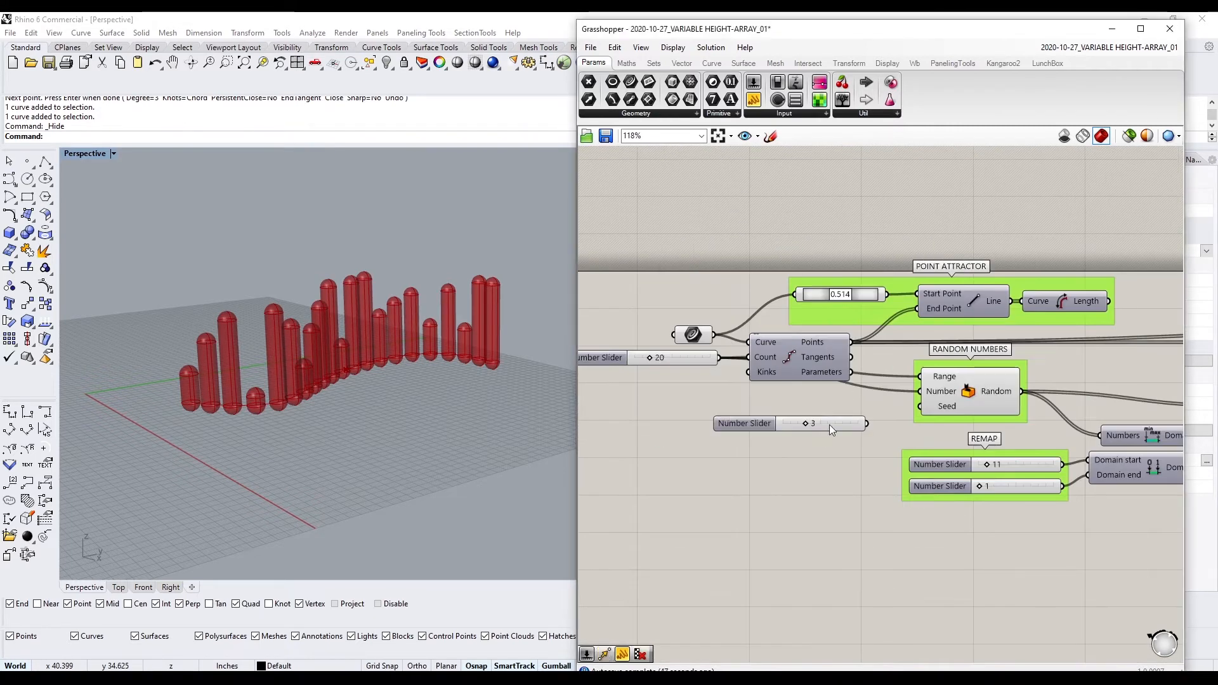
pyautogui.moveTo(868, 424); pyautogui.dragTo(802, 421)
pyautogui.scroll(4, 796, 424)
pyautogui.scroll(-1, 926, 529)
# - Set the REMAP sliders to 17 for the domain start and 26 for the domain end
pyautogui.moveTo(926, 530); pyautogui.dragTo(565, 429, button='right')
pyautogui.scroll(5, 800, 439)
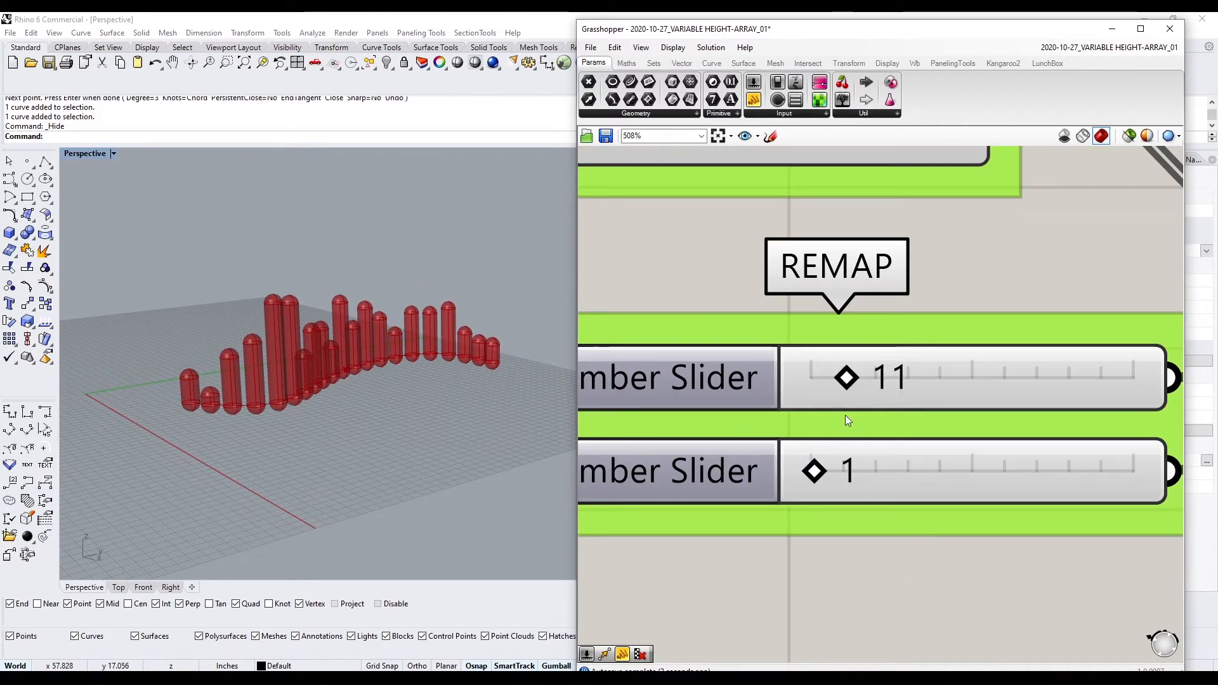
pyautogui.moveTo(846, 377); pyautogui.dragTo(875, 377)
pyautogui.moveTo(814, 470); pyautogui.dragTo(896, 469)
pyautogui.moveTo(876, 379); pyautogui.dragTo(863, 381)
pyautogui.scroll(-4, 863, 380)
# - Set the curve division count slider to 24
pyautogui.moveTo(755, 311); pyautogui.dragTo(1143, 476, button='right')
pyautogui.moveTo(587, 292); pyautogui.dragTo(867, 305, button='right')
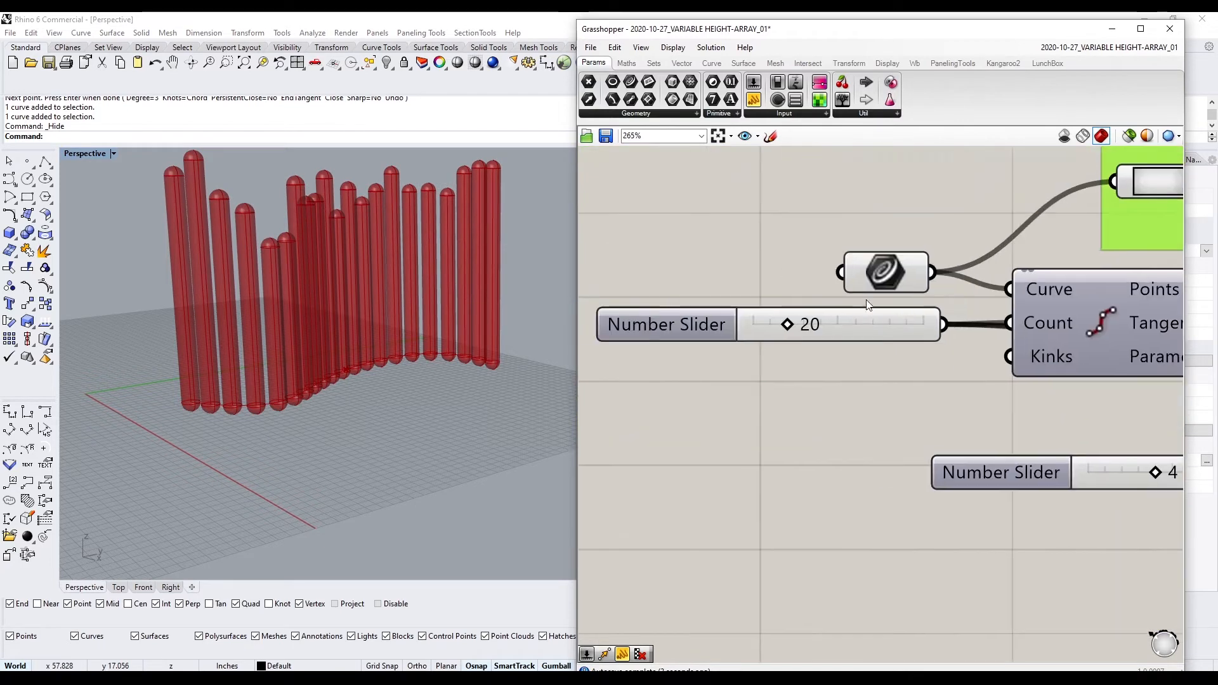
pyautogui.scroll(3, 795, 312)
pyautogui.moveTo(780, 335)
pyautogui.mouseDown()
pyautogui.moveTo(800, 335)
pyautogui.moveTo(768, 337)
pyautogui.moveTo(791, 331)
pyautogui.mouseUp()
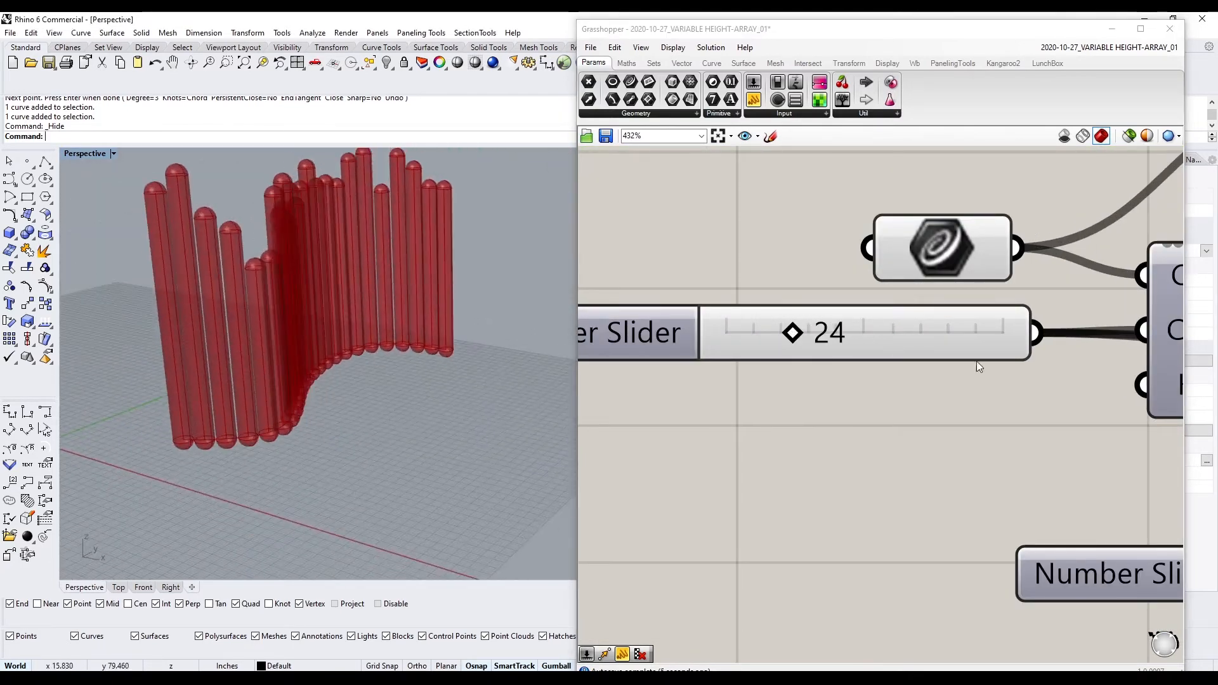
# - Duplicate the remapping components with their sliders and connect the copy's Mapped output to the Pipe's Radius input
pyautogui.scroll(-6, 977, 360)
pyautogui.moveTo(908, 470); pyautogui.dragTo(958, 406, button='right')
pyautogui.moveTo(922, 401); pyautogui.dragTo(765, 321)
pyautogui.keyDown('alt'); pyautogui.moveTo(896, 329); pyautogui.dragTo(1122, 281); pyautogui.keyUp('alt')
pyautogui.scroll(3, 820, 406)
pyautogui.scroll(-3, 820, 407)
pyautogui.scroll(8, 726, 408)
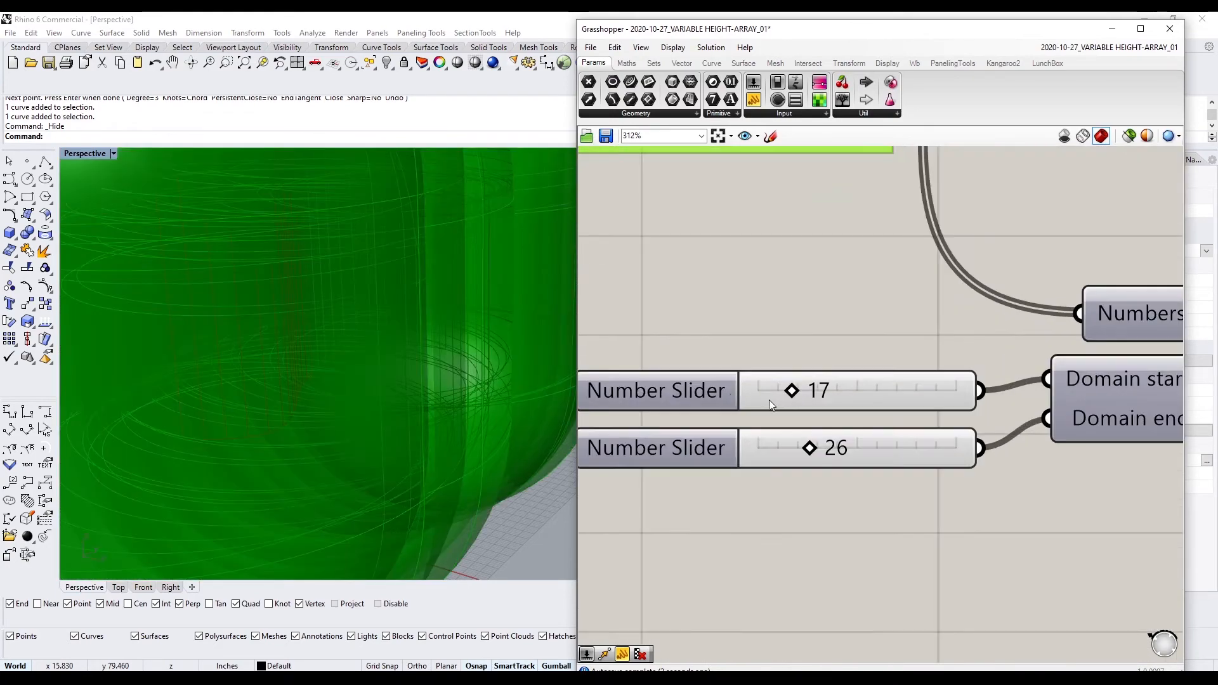
# - Set the duplicated domain sliders to 1 for the start and 2 for the end
pyautogui.moveTo(787, 392); pyautogui.dragTo(758, 391)
pyautogui.moveTo(808, 447); pyautogui.dragTo(755, 449)
pyautogui.moveTo(534, 375); pyautogui.dragTo(406, 365, button='right')
pyautogui.scroll(4, 766, 398)
pyautogui.moveTo(753, 383); pyautogui.dragTo(758, 382)
pyautogui.moveTo(444, 343)
pyautogui.mouseDown(button='right')
pyautogui.moveTo(392, 307)
pyautogui.moveTo(432, 330)
pyautogui.mouseUp(button='right')
pyautogui.scroll(-7, 432, 330)
pyautogui.click(813, 320)
pyautogui.scroll(1, 812, 320)
pyautogui.moveTo(330, 322); pyautogui.dragTo(393, 296, button='right')
pyautogui.scroll(-11, 755, 445)
# - Group the duplicated remapping components under the label RANDOM WIDTH
pyautogui.moveTo(878, 441); pyautogui.dragTo(928, 429, button='right')
pyautogui.click(1008, 406)
pyautogui.moveTo(1073, 535); pyautogui.dragTo(767, 383)
pyautogui.moveTo(977, 426); pyautogui.dragTo(864, 445, button='right')
pyautogui.scroll(1, 848, 460)
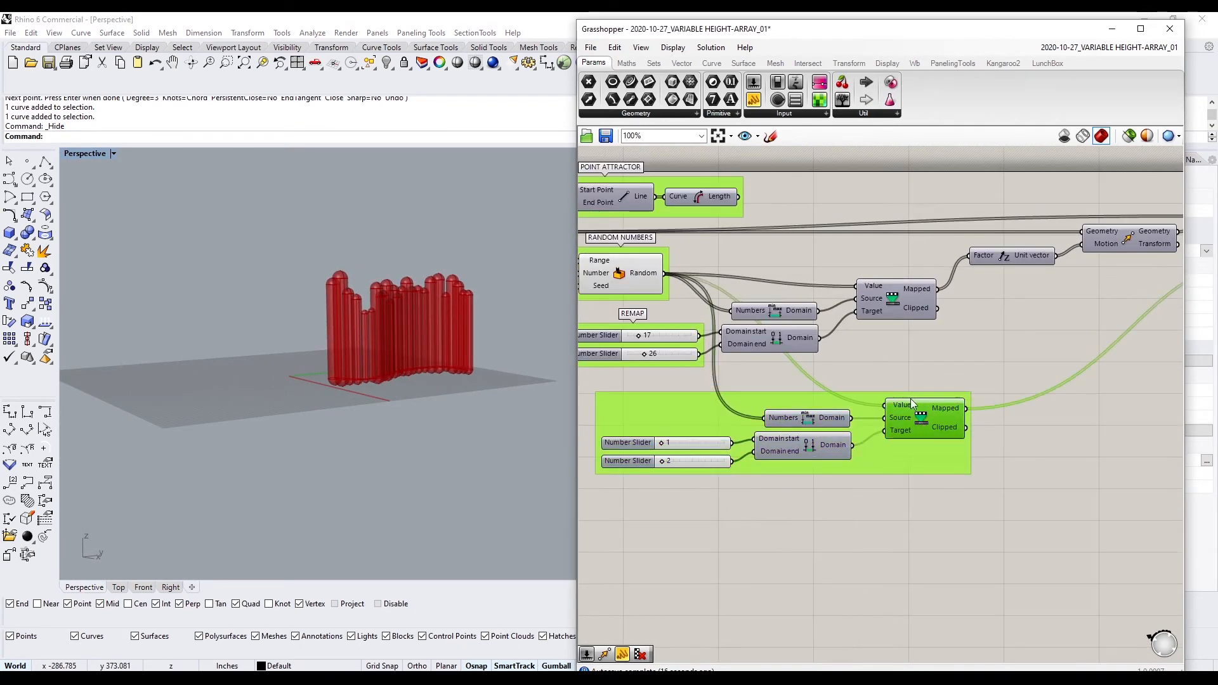
pyautogui.rightClick(801, 404)
pyautogui.write('RANDOM WIDTH')
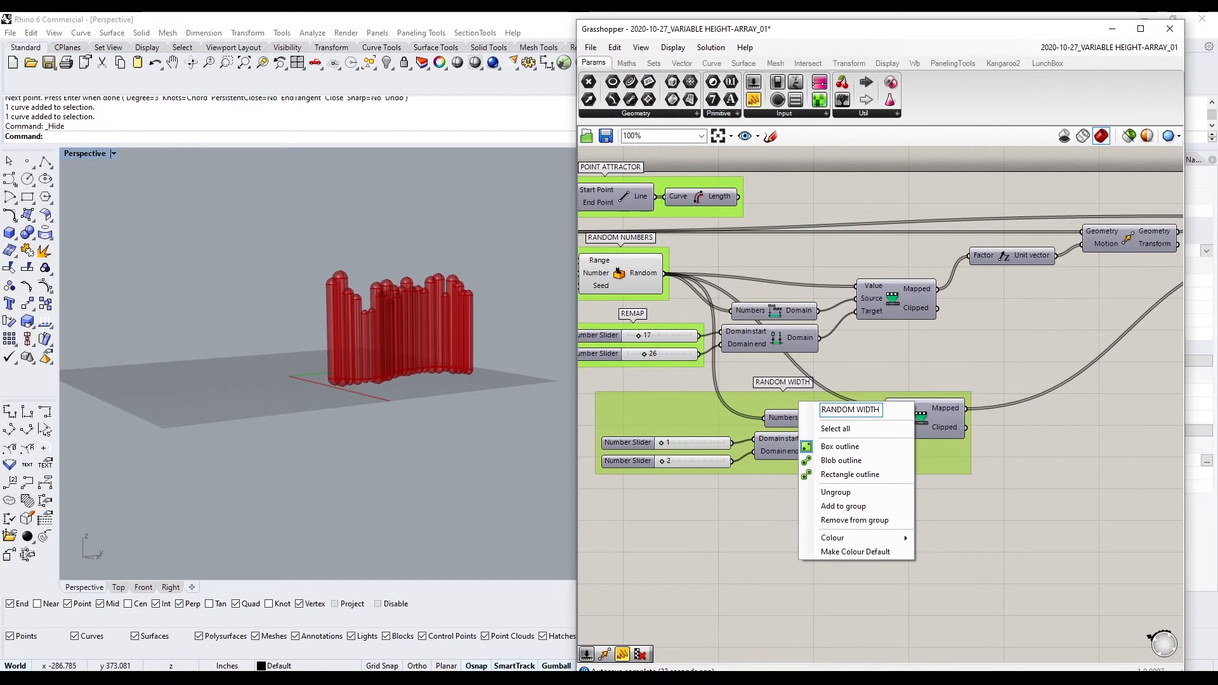
pyautogui.press('Return')
# - Delete the RANDOM WIDTH group with all its components
pyautogui.scroll(-3, 942, 504)
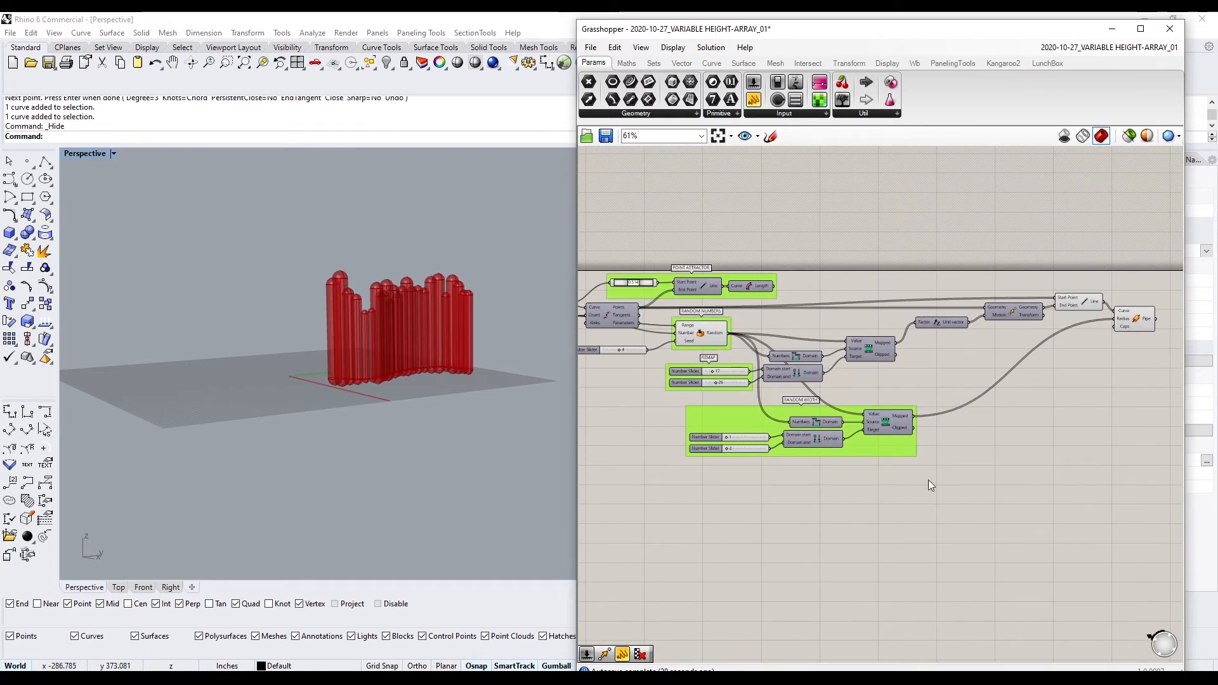
pyautogui.moveTo(927, 480); pyautogui.dragTo(686, 405)
pyautogui.press('Delete')
# - Add a number slider of 1.5 and connect it to the Pipe's Radius input
pyautogui.doubleClick(1070, 344)
pyautogui.write('1.')
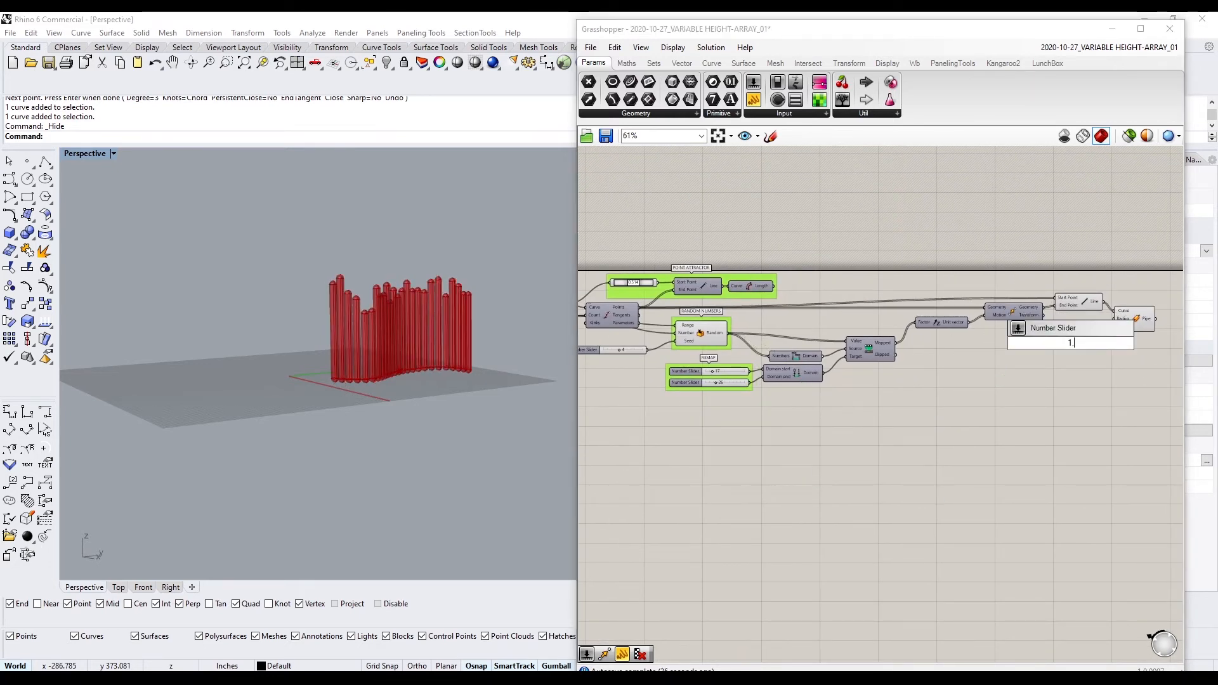
pyautogui.write('5')
pyautogui.press('Return')
pyautogui.scroll(5, 1164, 324)
pyautogui.moveTo(1020, 314); pyautogui.dragTo(1026, 311)
# - Reduce the Pipe radius slider to 0.6
pyautogui.scroll(9, 818, 373)
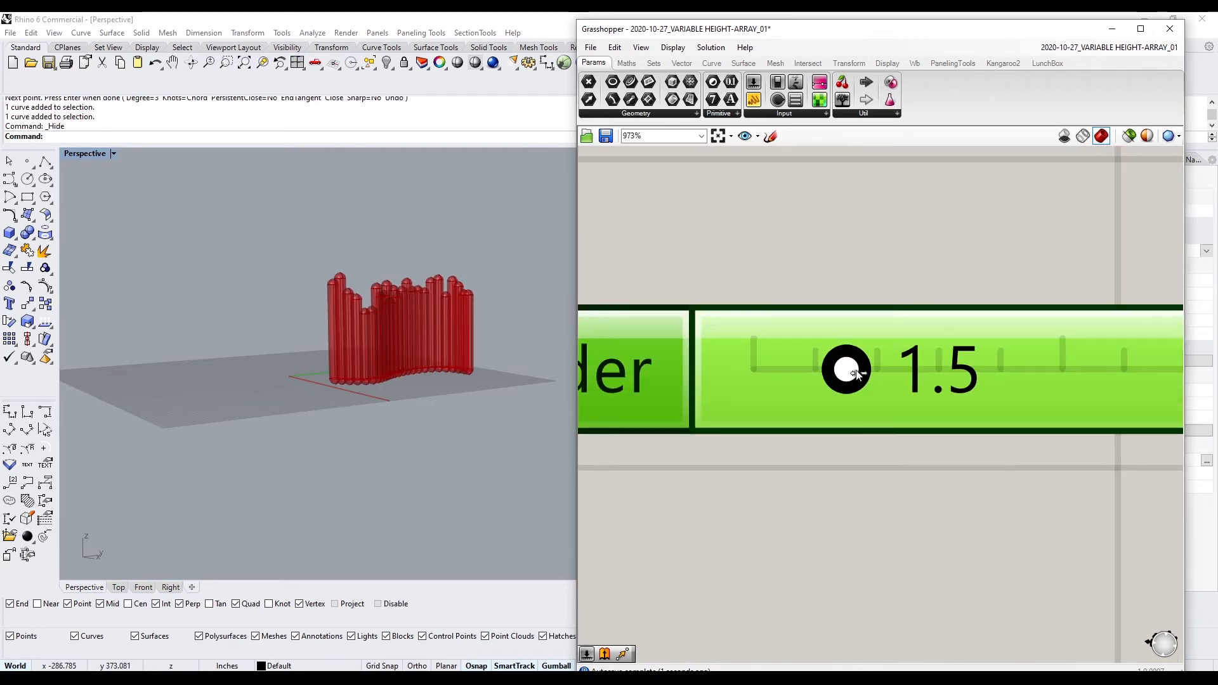
pyautogui.moveTo(851, 371); pyautogui.dragTo(795, 372)
pyautogui.click(762, 279)
pyautogui.moveTo(298, 321); pyautogui.dragTo(269, 317, button='right')
pyautogui.scroll(-6, 855, 269)
pyautogui.scroll(-10, 920, 408)
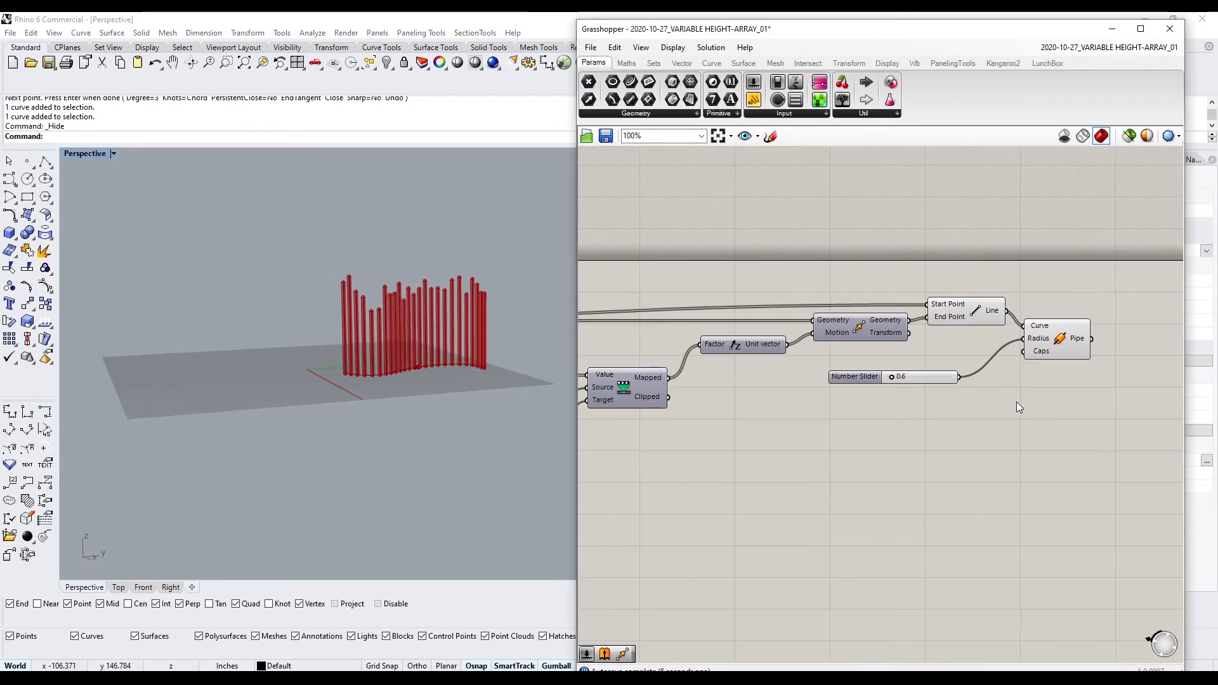
# - Rename the curve division count slider as SUBDIVISIONS
pyautogui.moveTo(1119, 473); pyautogui.dragTo(609, 282)
pyautogui.click(702, 327)
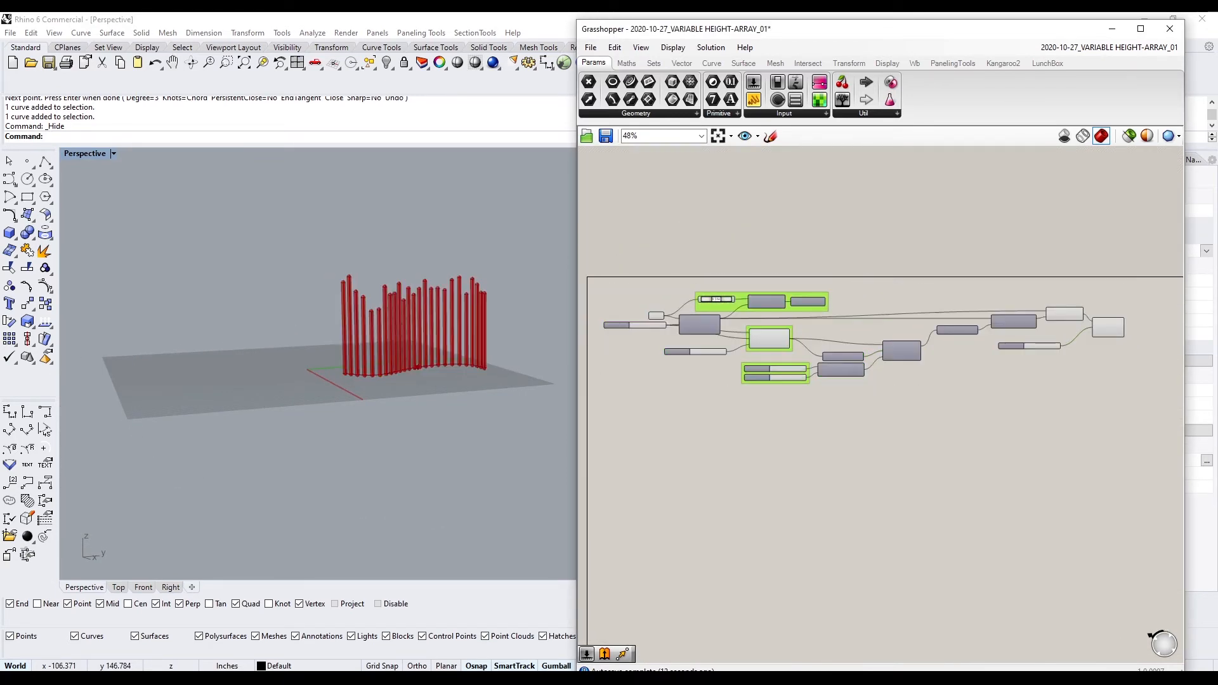
pyautogui.scroll(8, 735, 341)
pyautogui.rightClick(672, 337)
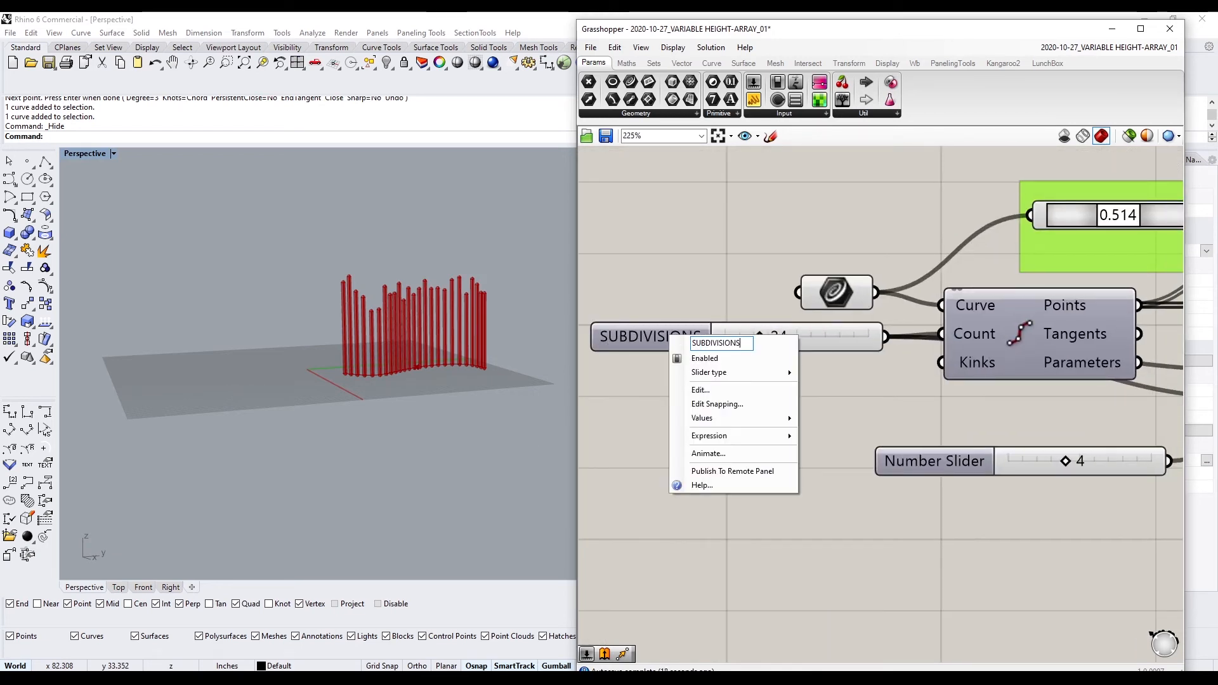
# - Put the SUBDIVISIONS slider in a group of its own
pyautogui.click(626, 375)
pyautogui.scroll(-1, 626, 375)
pyautogui.moveTo(679, 318); pyautogui.dragTo(760, 357, button='right')
pyautogui.moveTo(744, 368); pyautogui.dragTo(701, 420)
pyautogui.hotkey('ctrl', 'g')
# - Group the slider feeding the Random component's Seed input and label the group DIFFERENT SOLUTION
pyautogui.scroll(-2, 847, 352)
pyautogui.moveTo(846, 352); pyautogui.dragTo(716, 338, button='right')
pyautogui.click(813, 440)
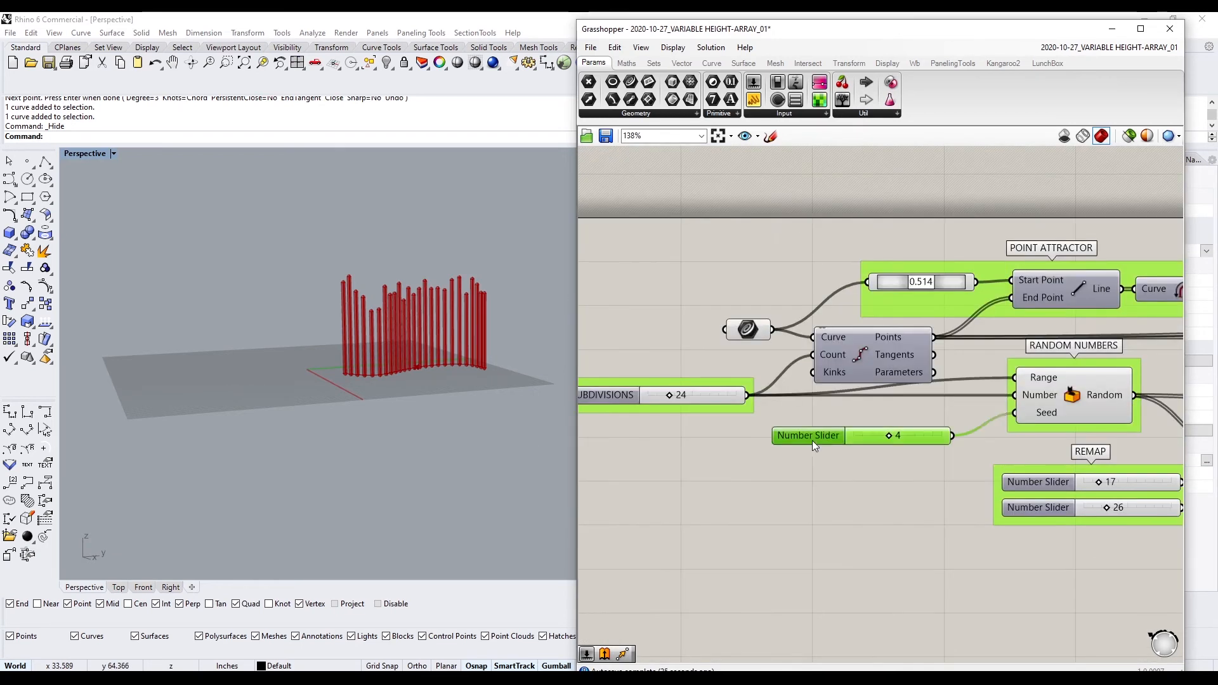
pyautogui.rightClick(820, 445)
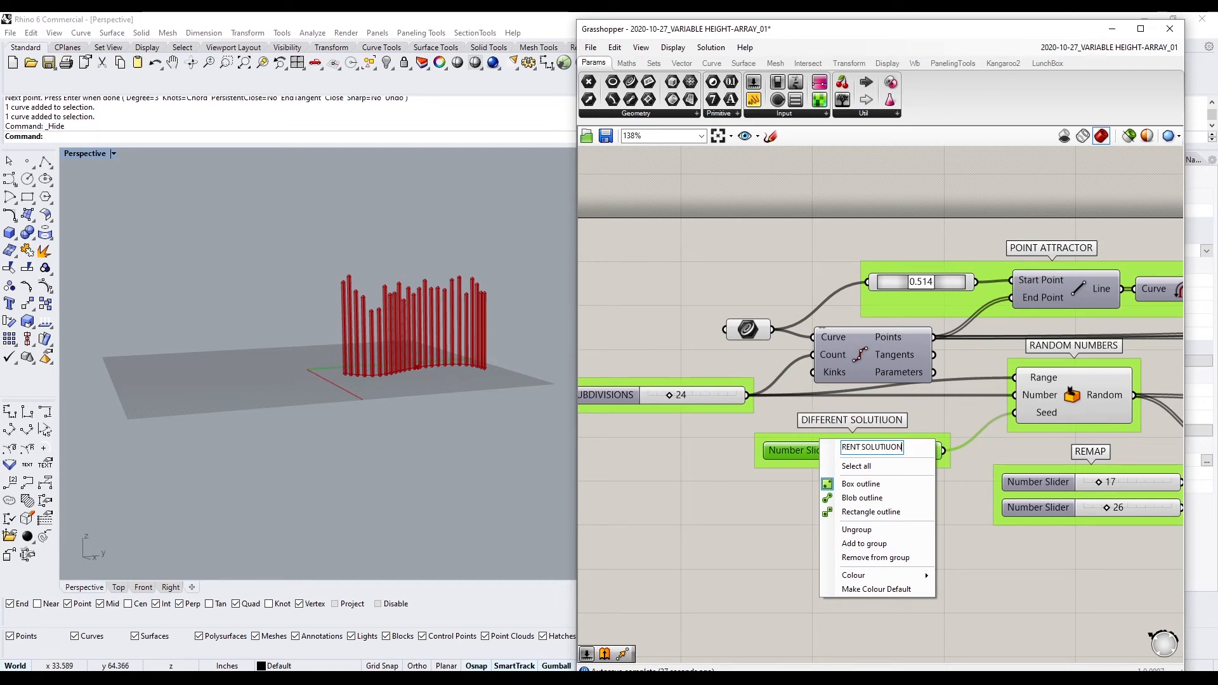
pyautogui.press('BackSpace')
pyautogui.click(947, 503)
# - Reposition the RANDOM NUMBERS and REMAP groups to tidy their spacing on the canvas
pyautogui.scroll(-1, 947, 504)
pyautogui.moveTo(947, 504); pyautogui.dragTo(834, 448, button='right')
pyautogui.scroll(-1, 834, 448)
pyautogui.moveTo(882, 353); pyautogui.dragTo(893, 367)
pyautogui.moveTo(941, 477); pyautogui.dragTo(857, 410)
# - Group the slider feeding the Pipe's Radius input and rename the slider as PIPE SIZE
pyautogui.click(1162, 455)
pyautogui.moveTo(1162, 455); pyautogui.dragTo(847, 446, button='right')
pyautogui.scroll(-2, 846, 446)
pyautogui.moveTo(1109, 348); pyautogui.dragTo(949, 387, button='right')
pyautogui.scroll(4, 952, 384)
pyautogui.rightClick(952, 388)
pyautogui.write('PIPE SI')
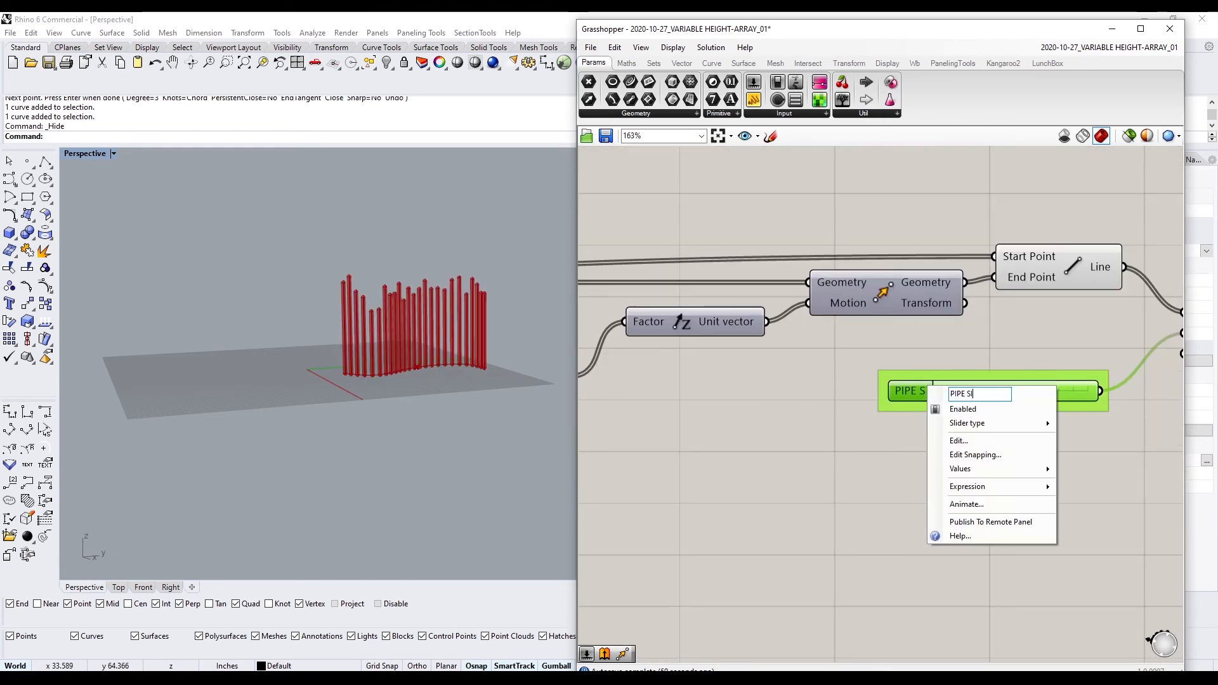
pyautogui.write('ZE')
pyautogui.press('Return')
# - Label the group around the pipe radius slider PIPE SIZE
pyautogui.rightClick(959, 373)
pyautogui.write('PIPE SIZE')
pyautogui.press('Return')
# - Tidy the end of the definition by moving the PIPE SIZE group and the Pipe component into closer positions around the Line component
pyautogui.scroll(-4, 1118, 370)
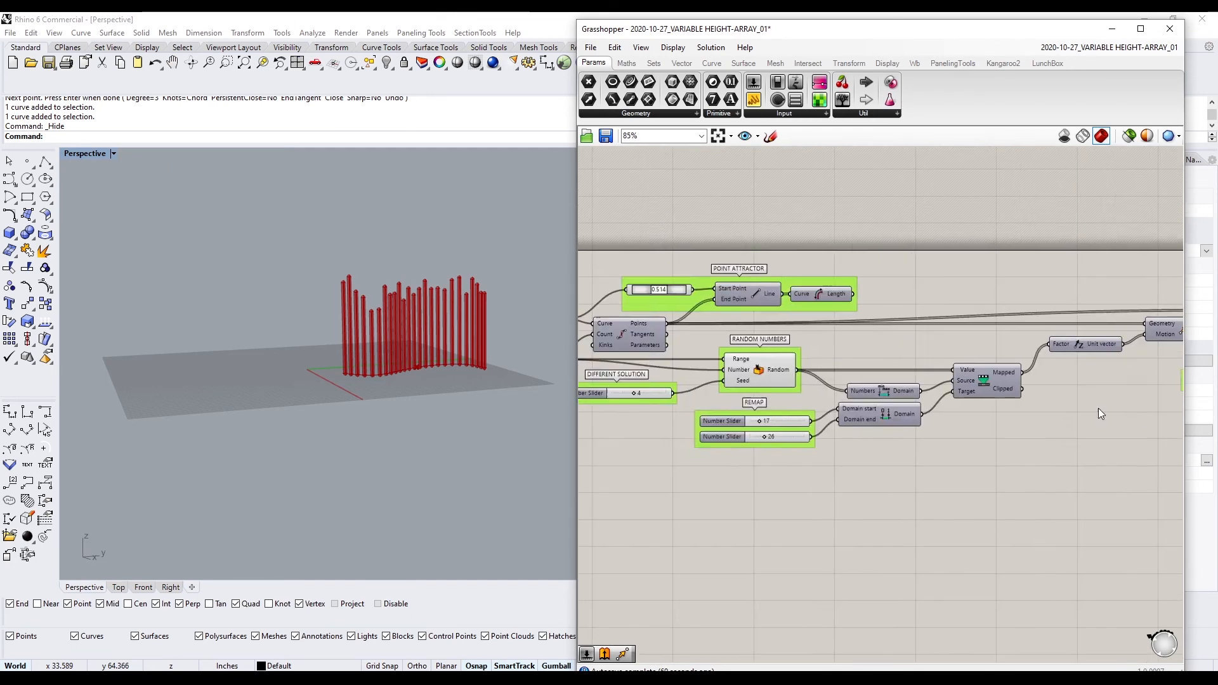
pyautogui.moveTo(1093, 327); pyautogui.dragTo(1077, 338)
pyautogui.moveTo(1015, 392); pyautogui.dragTo(961, 375, button='right')
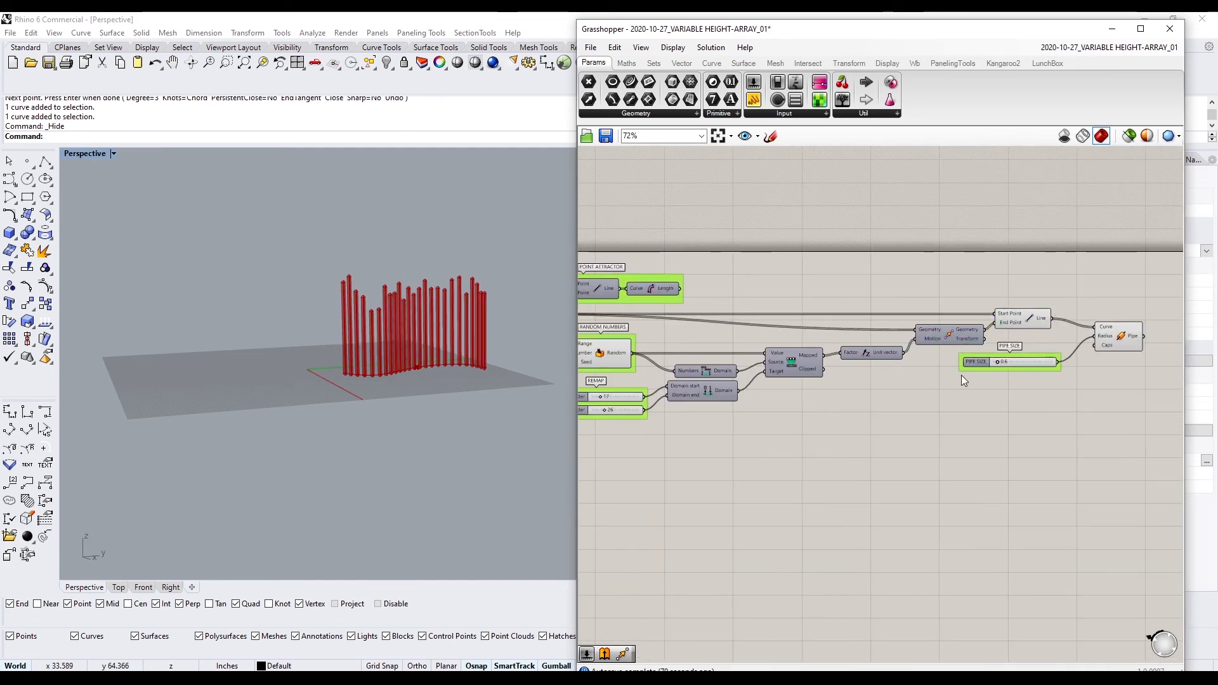
pyautogui.moveTo(974, 363); pyautogui.dragTo(898, 382)
pyautogui.moveTo(1121, 340); pyautogui.dragTo(1096, 343)
pyautogui.scroll(3, 936, 356)
pyautogui.moveTo(876, 400); pyautogui.dragTo(931, 379)
pyautogui.scroll(-6, 934, 381)
# - Rename the slider in the DIFFERENT SOLUTION group as SEED
pyautogui.moveTo(839, 422); pyautogui.dragTo(901, 439, button='right')
pyautogui.scroll(6, 809, 356)
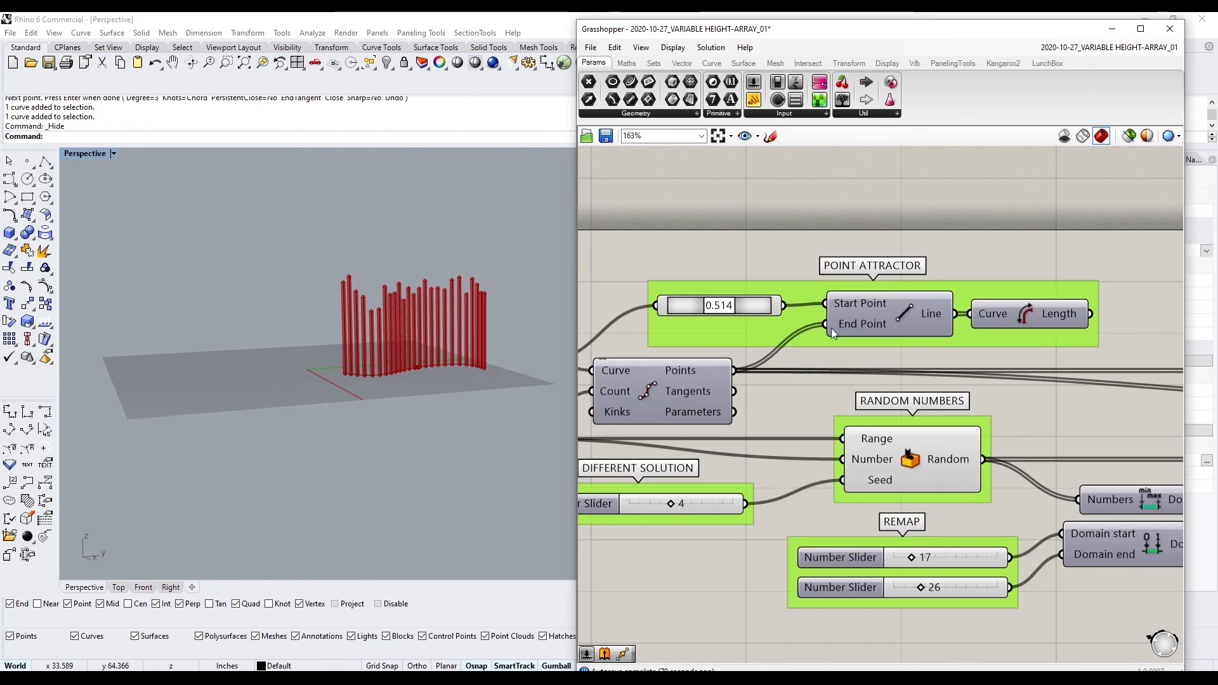
pyautogui.scroll(-7, 787, 289)
pyautogui.moveTo(1075, 426); pyautogui.dragTo(663, 261)
pyautogui.scroll(2, 720, 295)
pyautogui.click(801, 378)
pyautogui.scroll(4, 723, 371)
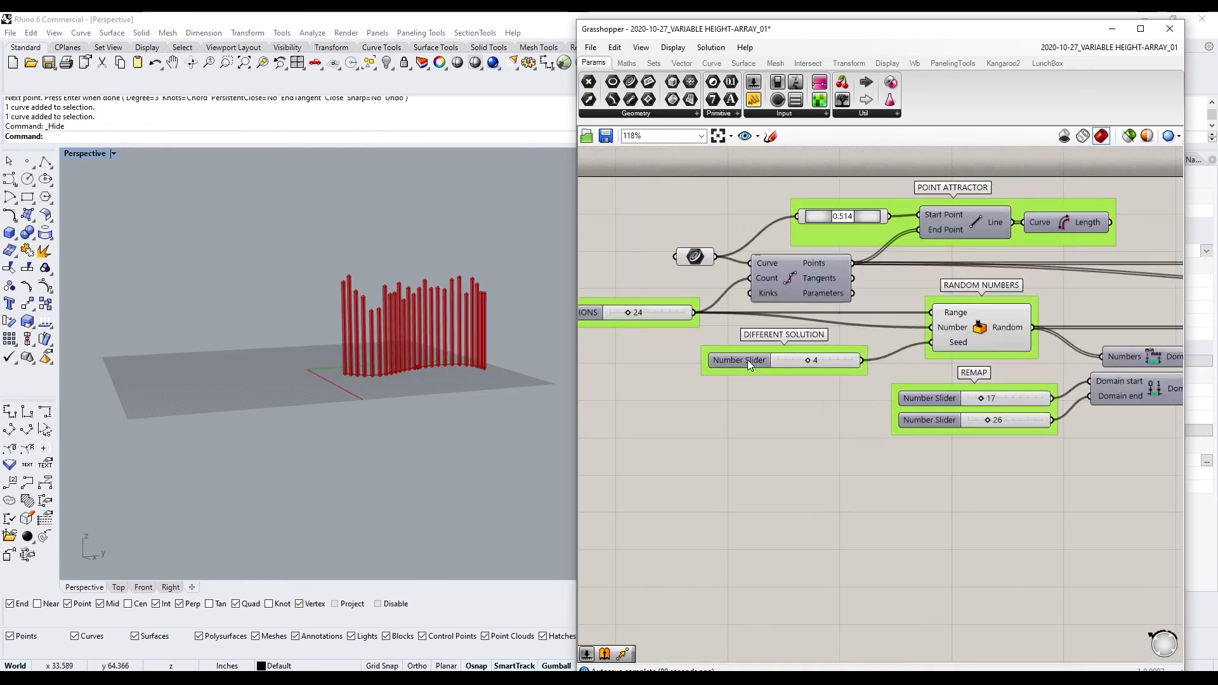
pyautogui.rightClick(750, 359)
pyautogui.moveTo(830, 368); pyautogui.dragTo(691, 365)
pyautogui.write('SEED')
pyautogui.press('Return')
pyautogui.scroll(-8, 806, 370)
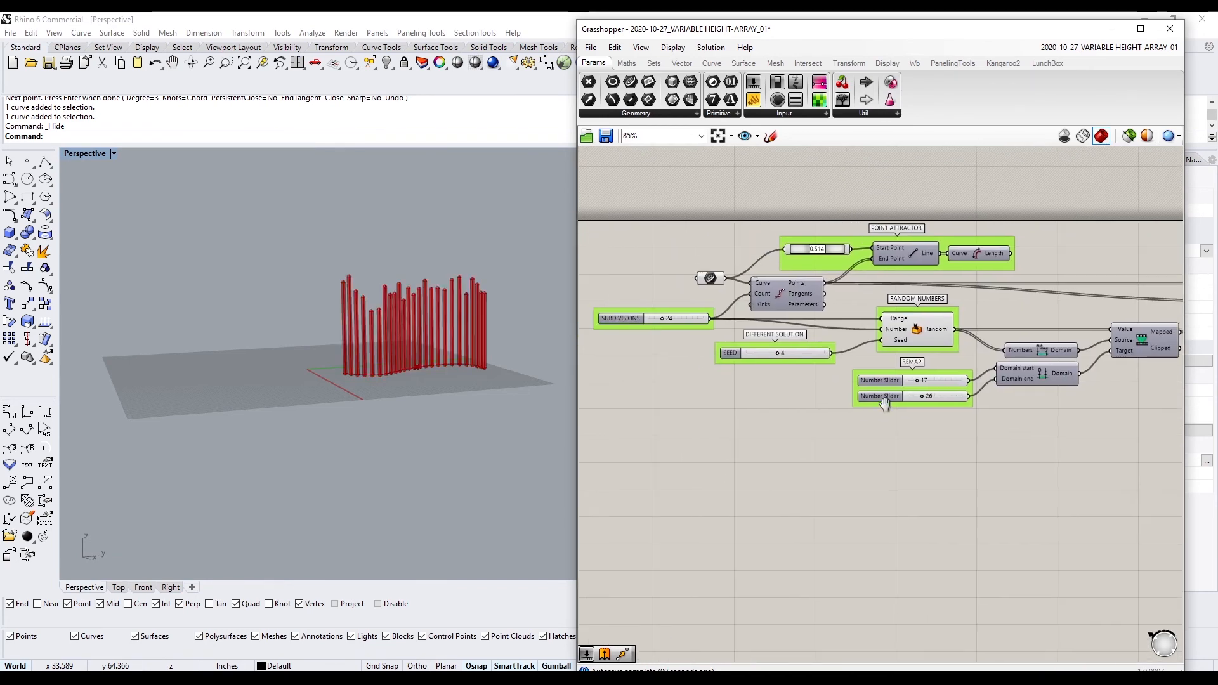
pyautogui.keyDown('ctrl'); pyautogui.moveTo(851, 366); pyautogui.dragTo(862, 358, button='right'); pyautogui.keyUp('ctrl')
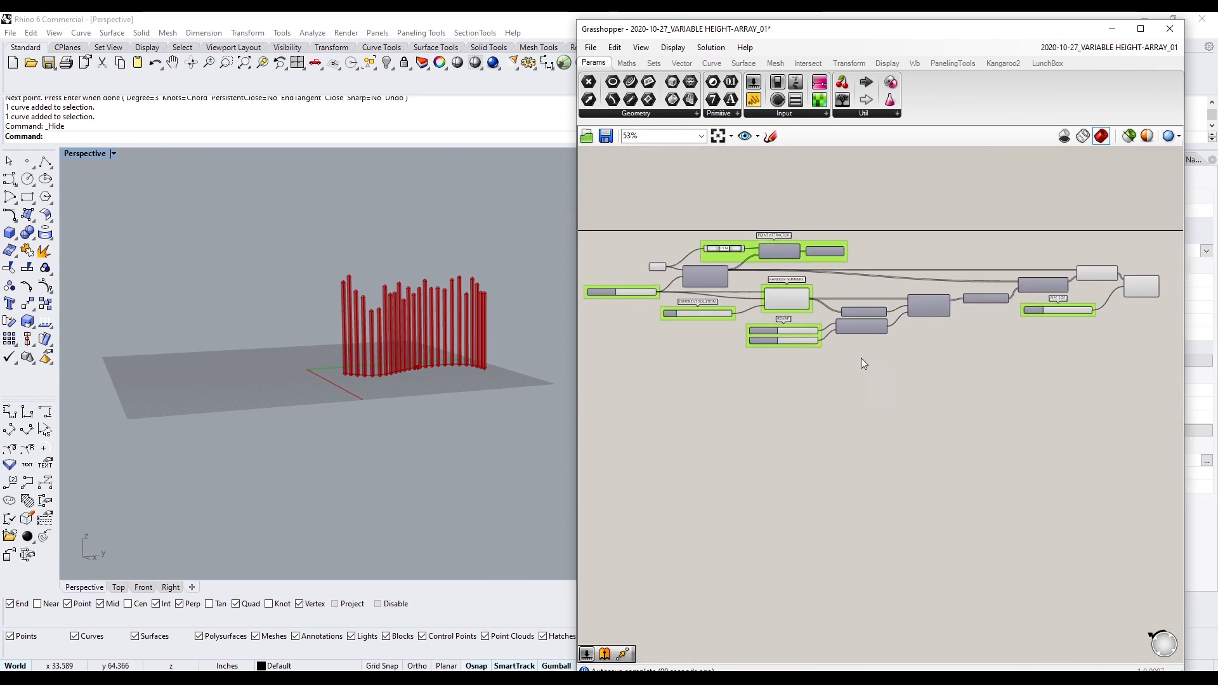